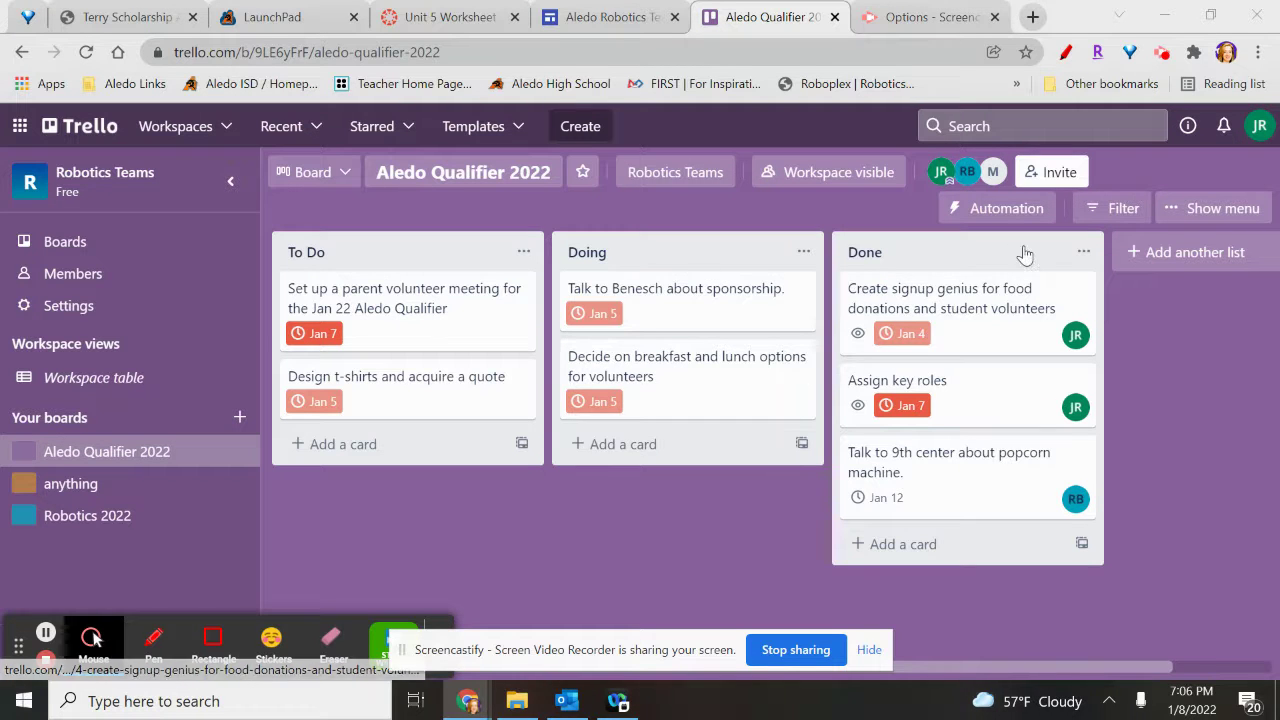
Step: Add a card titled "Make signs for team pit assignments" to the To Do list
click(368, 450)
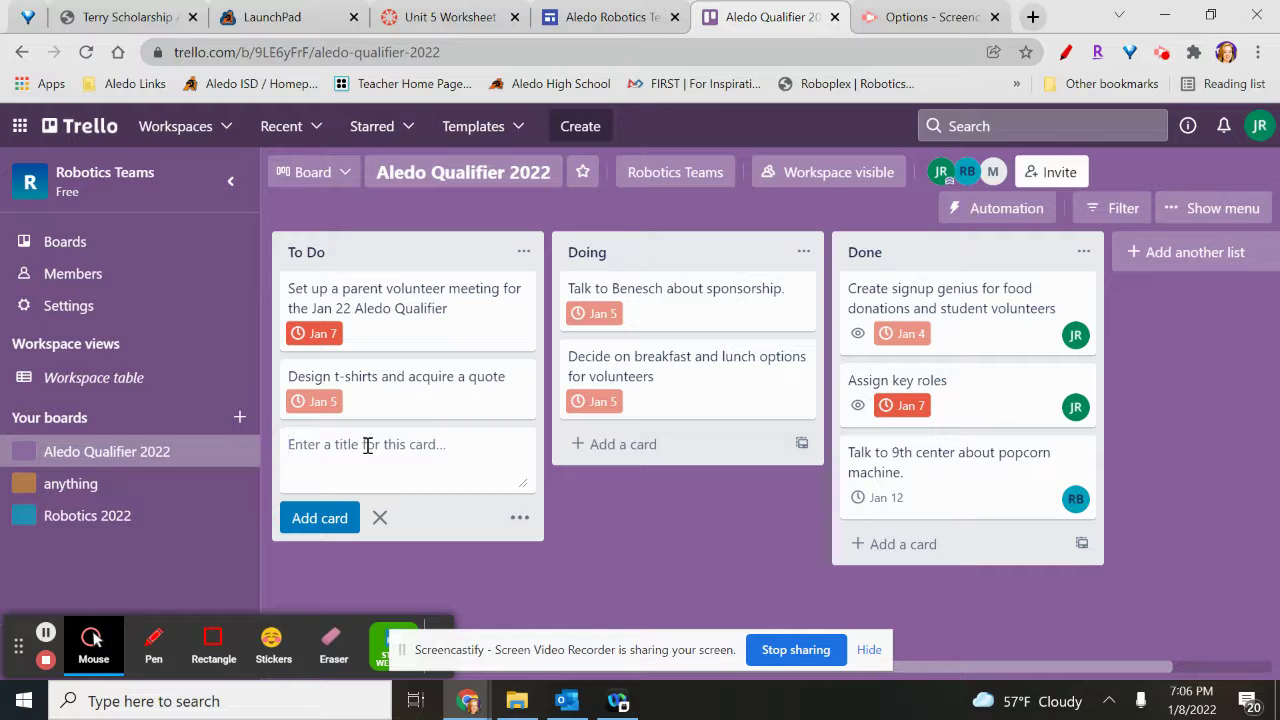
text(Make signs)
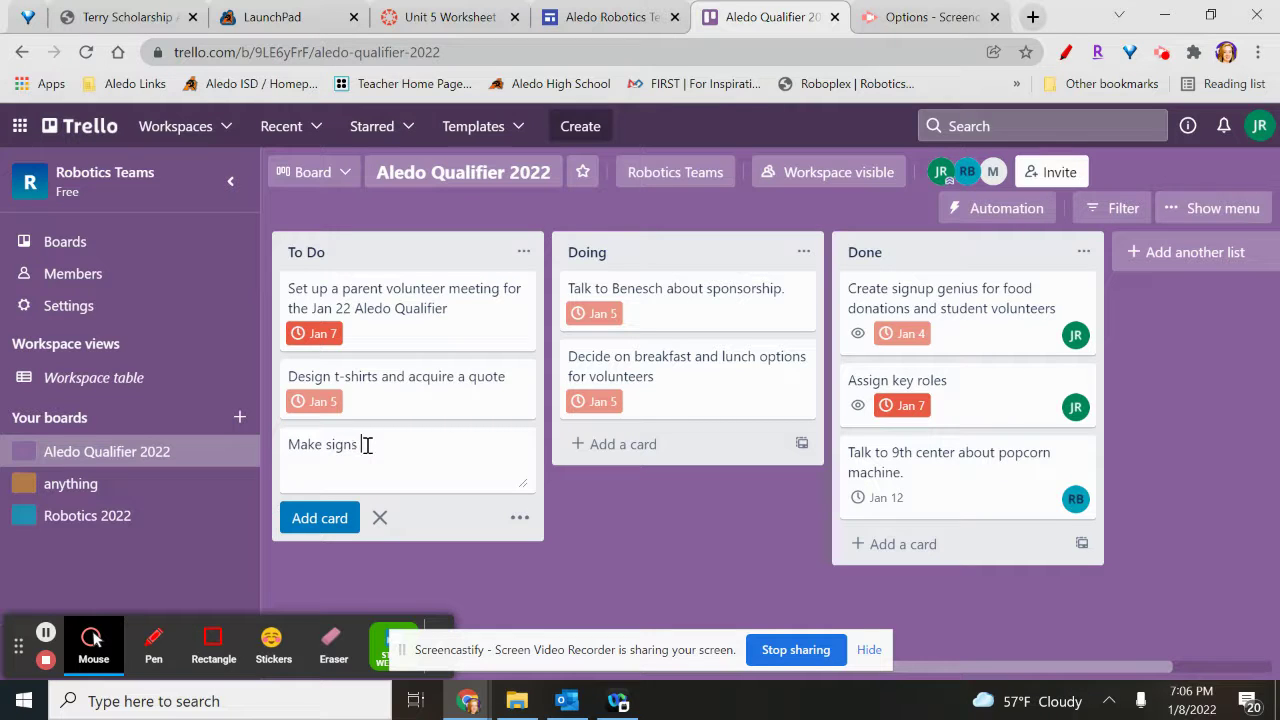
text( for team pit assignments)
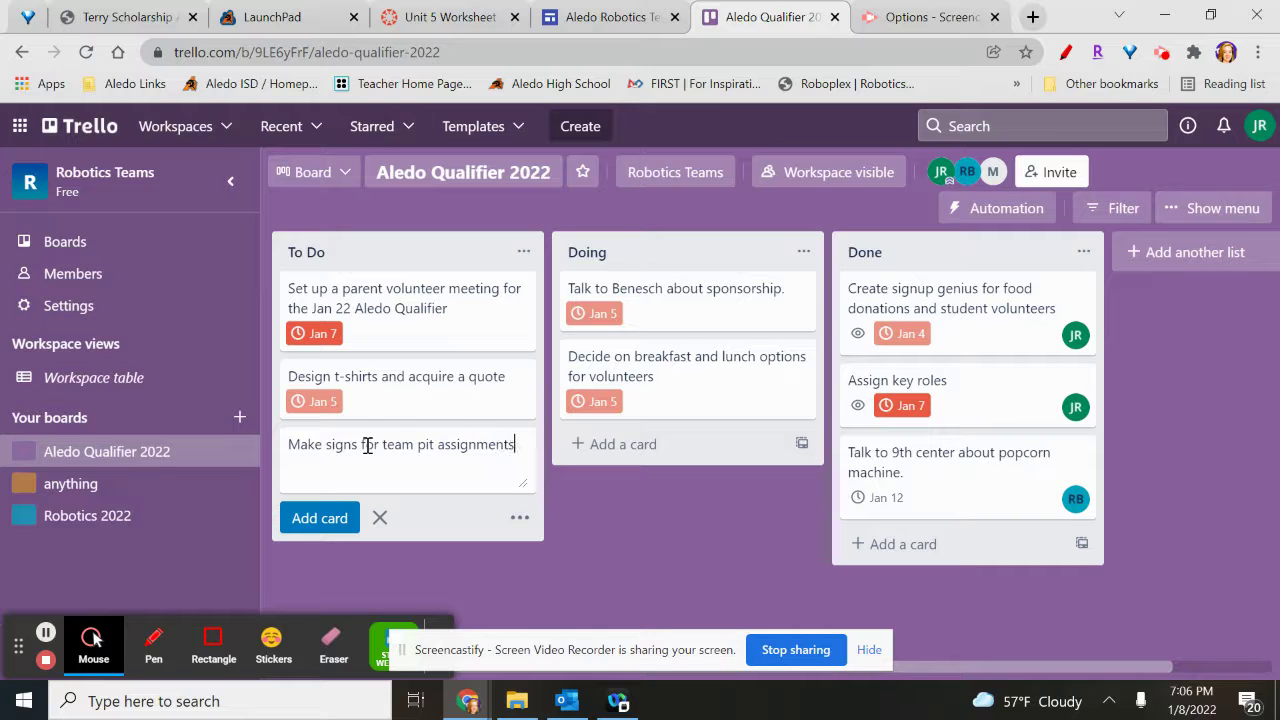
click(605, 538)
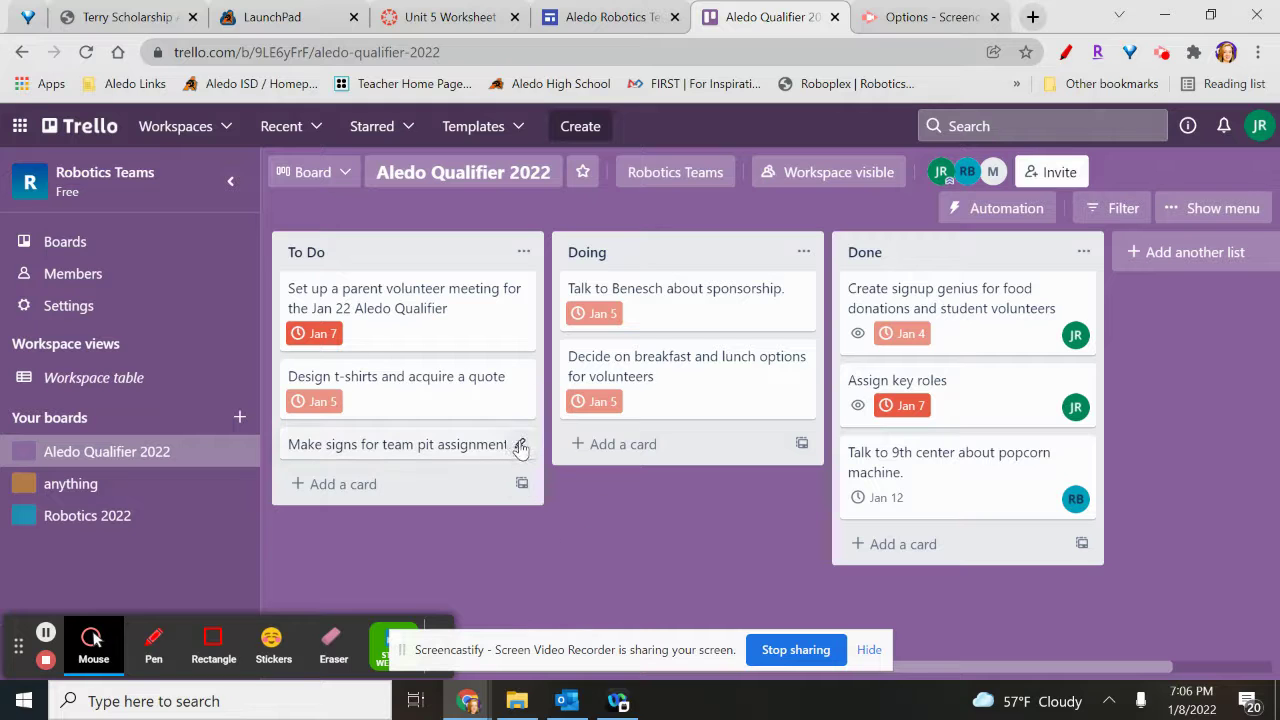
Step: Assign the second listed board member to the "Make signs for team pit assignments" card
click(520, 443)
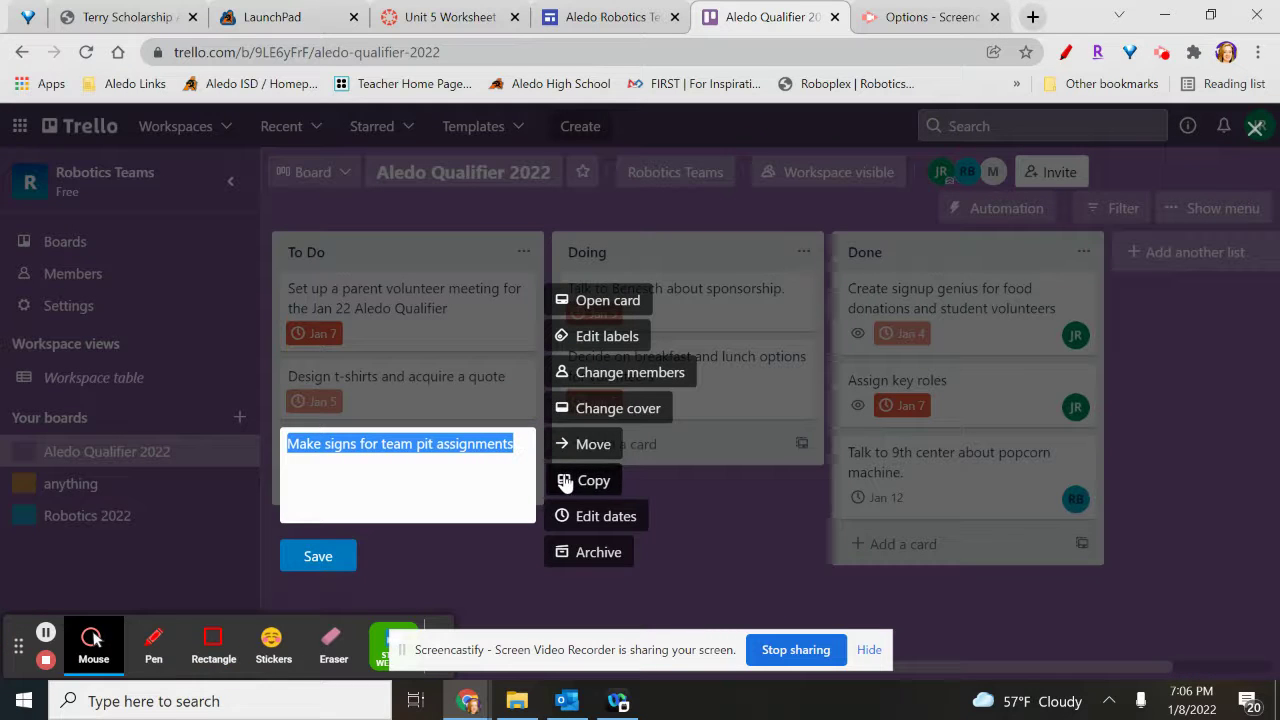
click(609, 376)
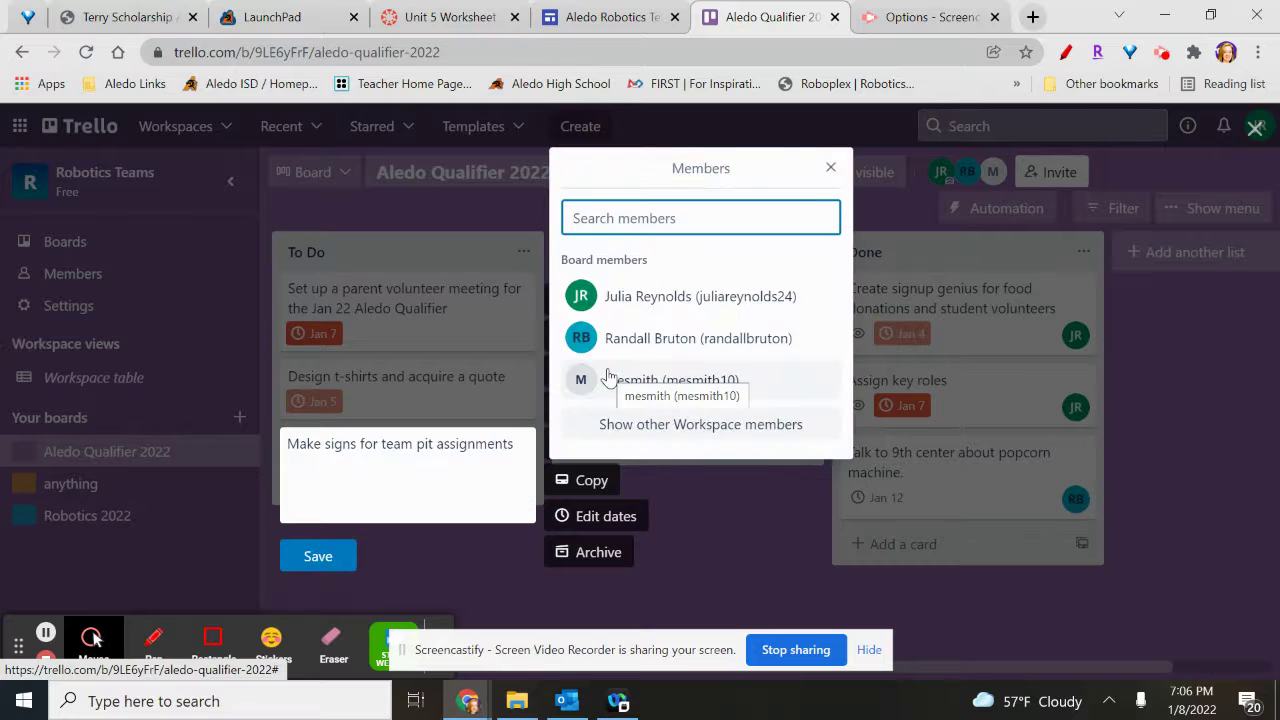
click(678, 345)
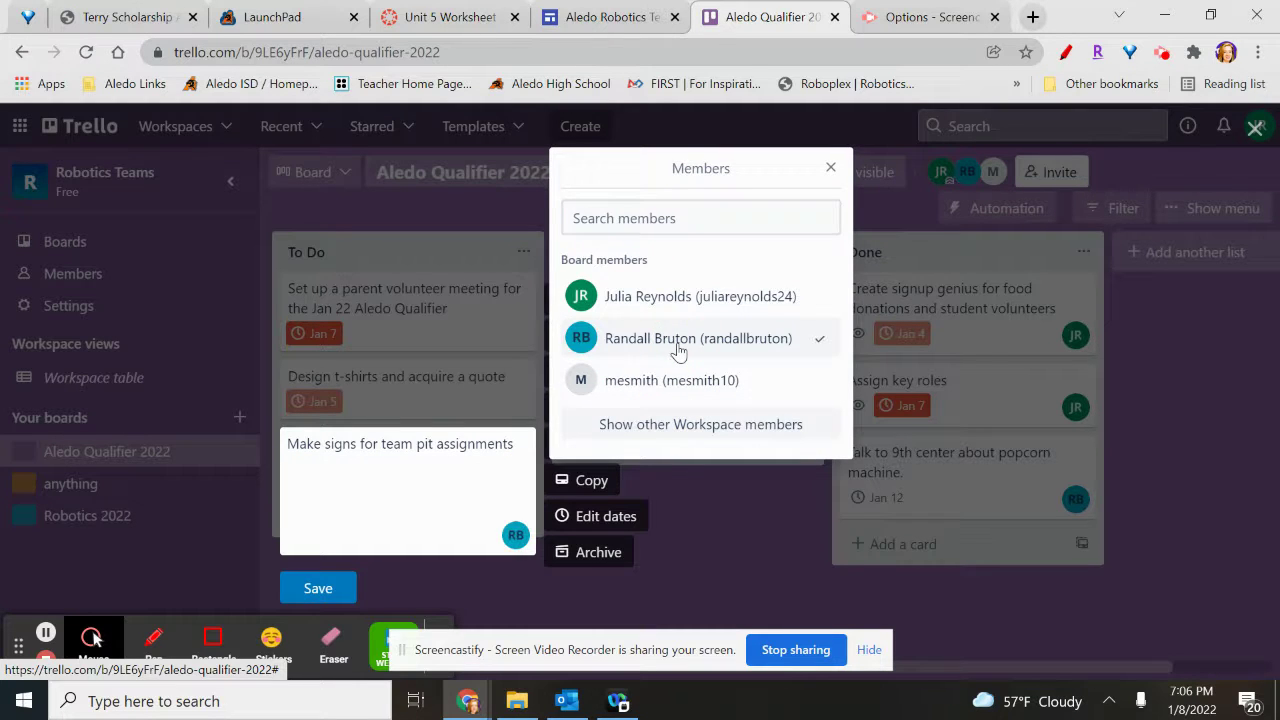
click(831, 169)
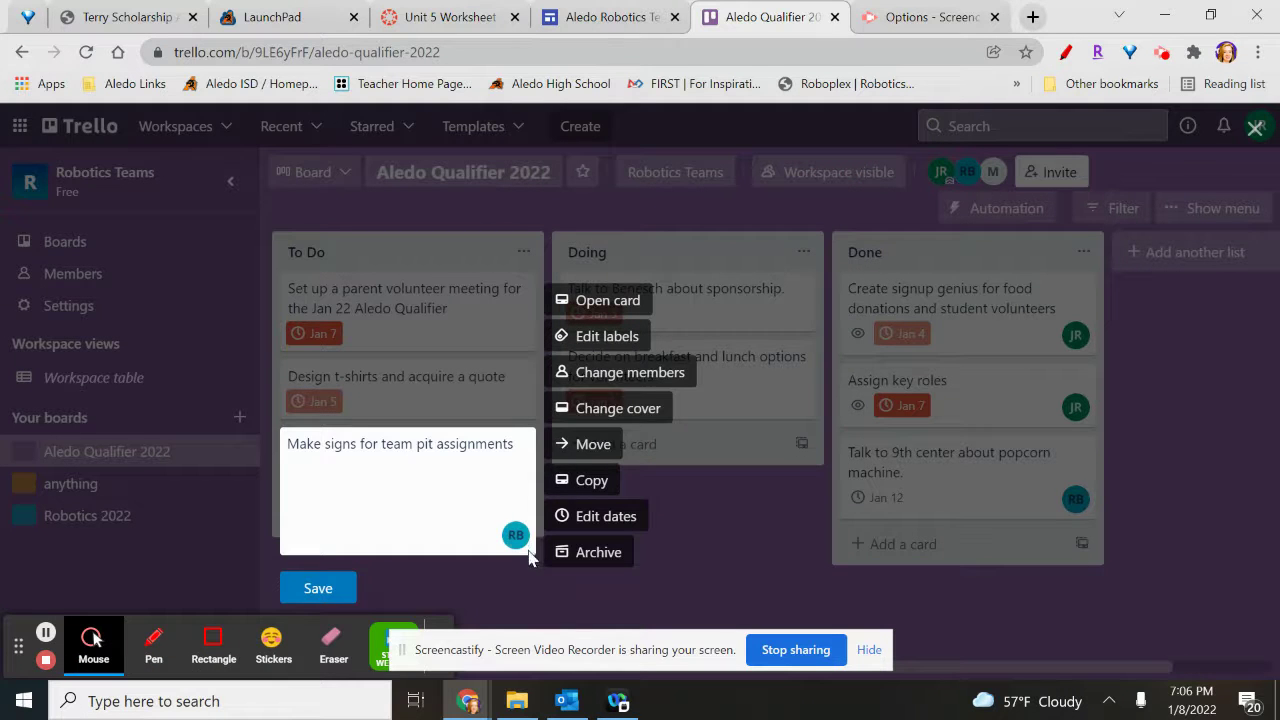
Step: Set the pit assignment signs card's due date to 01/21/2022 and save the card
click(592, 520)
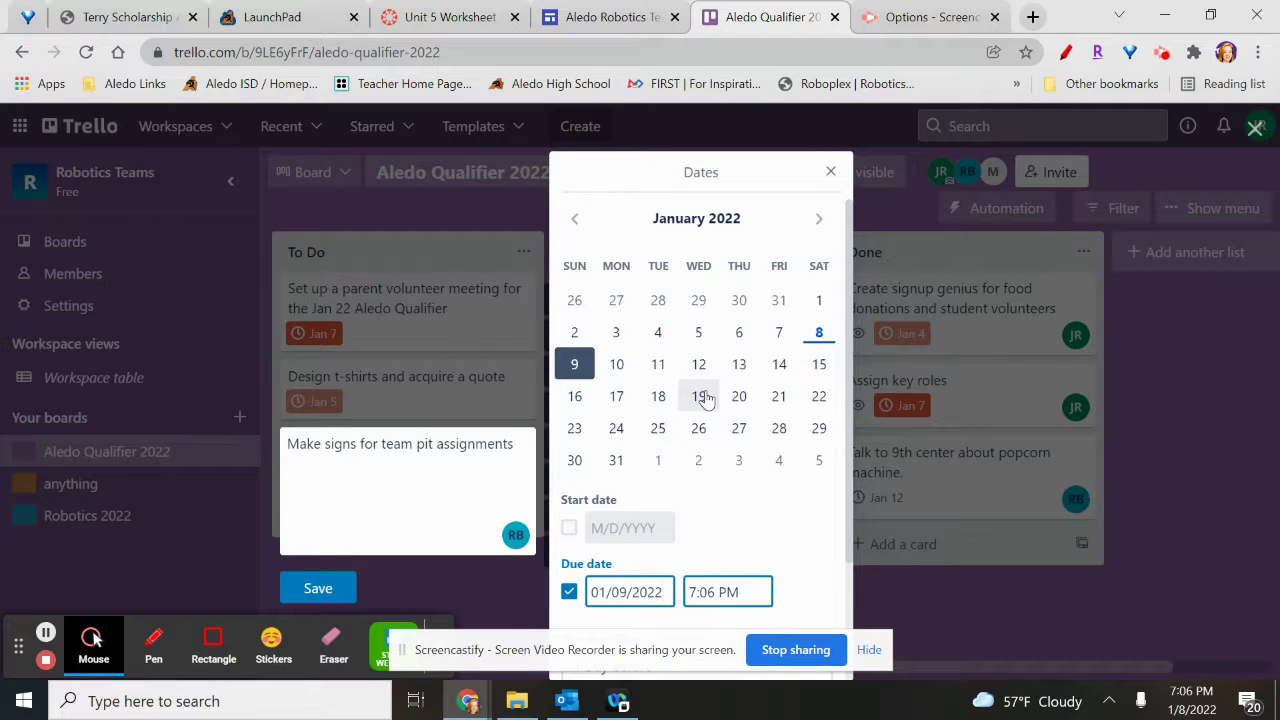
click(781, 397)
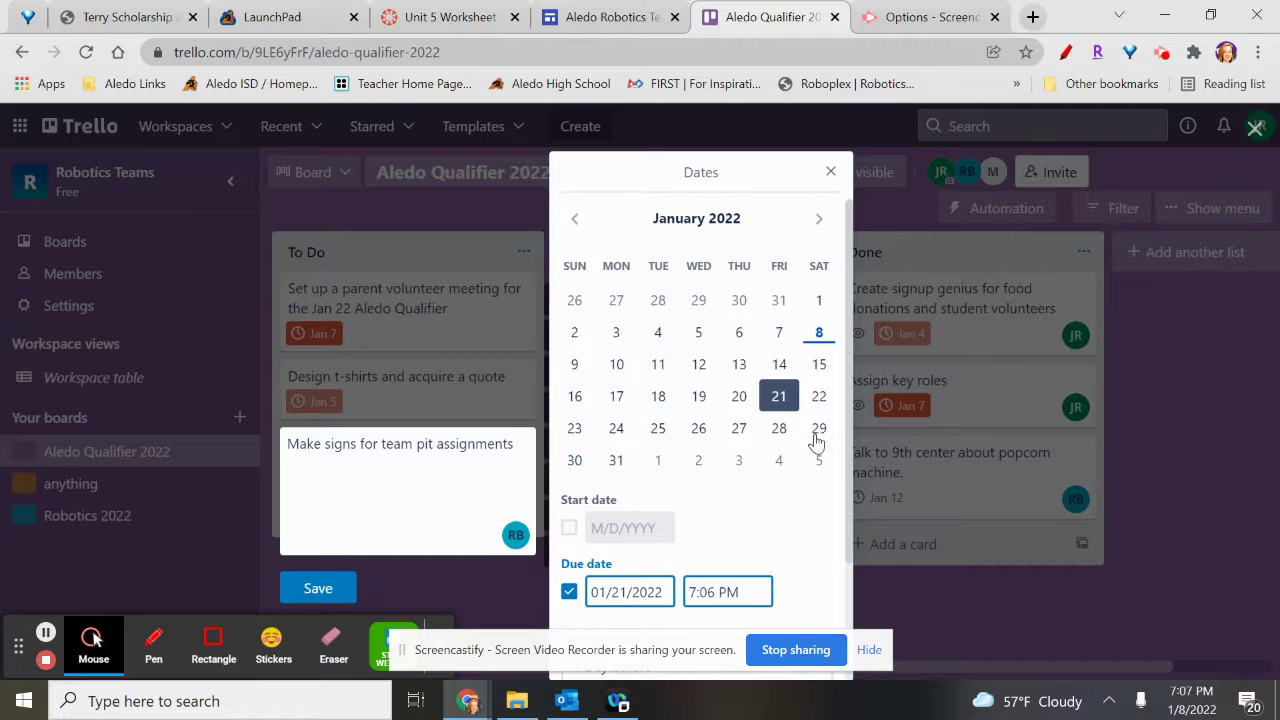
drag(853, 530, 852, 665)
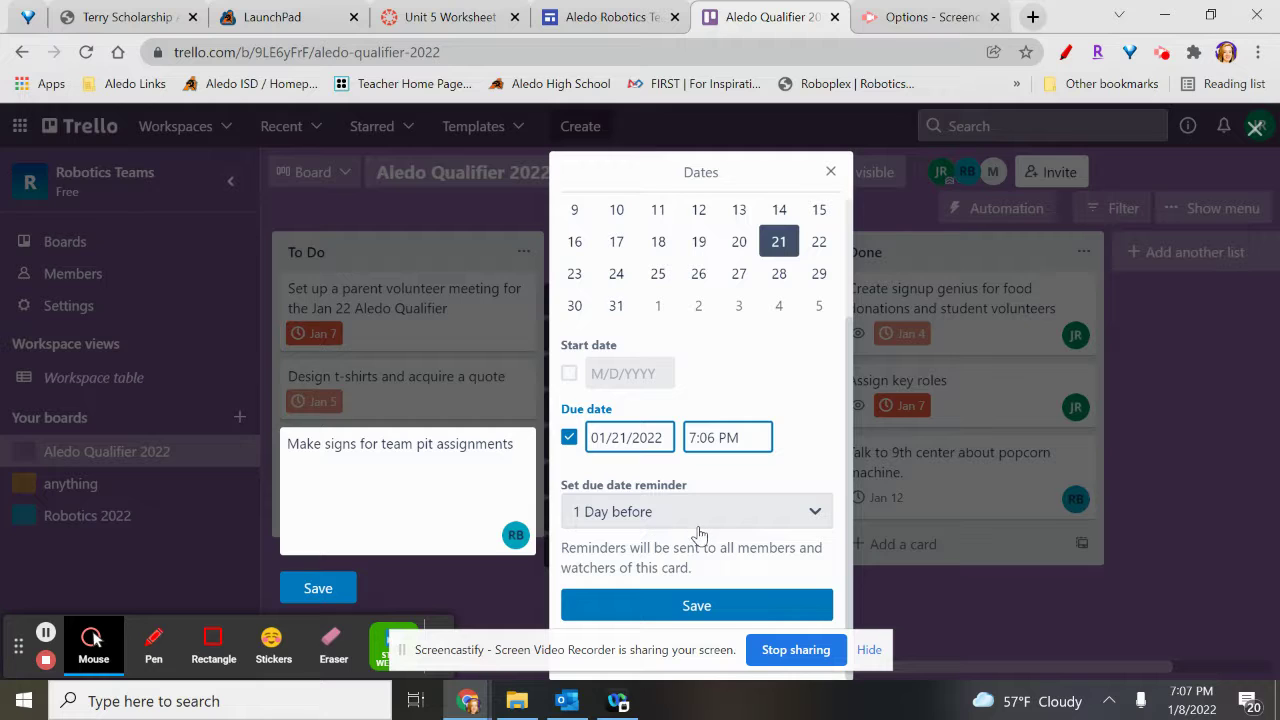
click(678, 606)
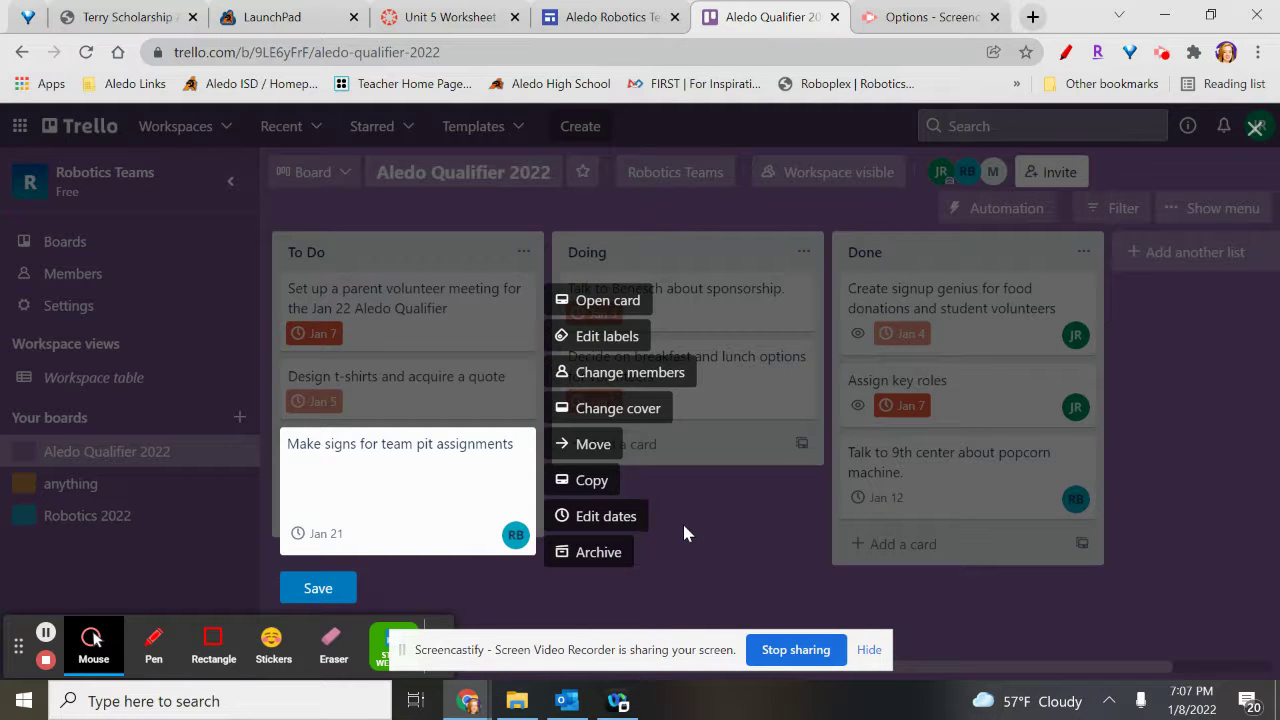
click(326, 591)
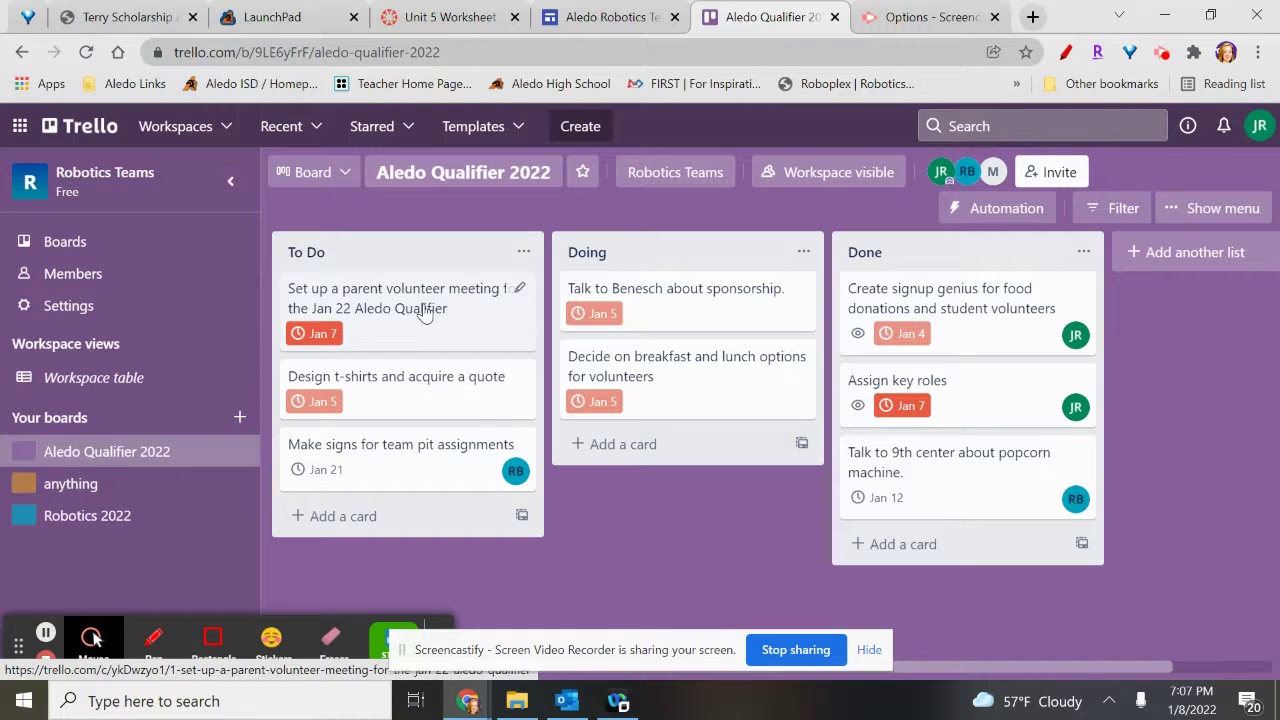
Step: Move the "Design t-shirts and acquire a quote" card to Doing, and move the sponsorship card to Done and back to Doing
drag(405, 388, 700, 451)
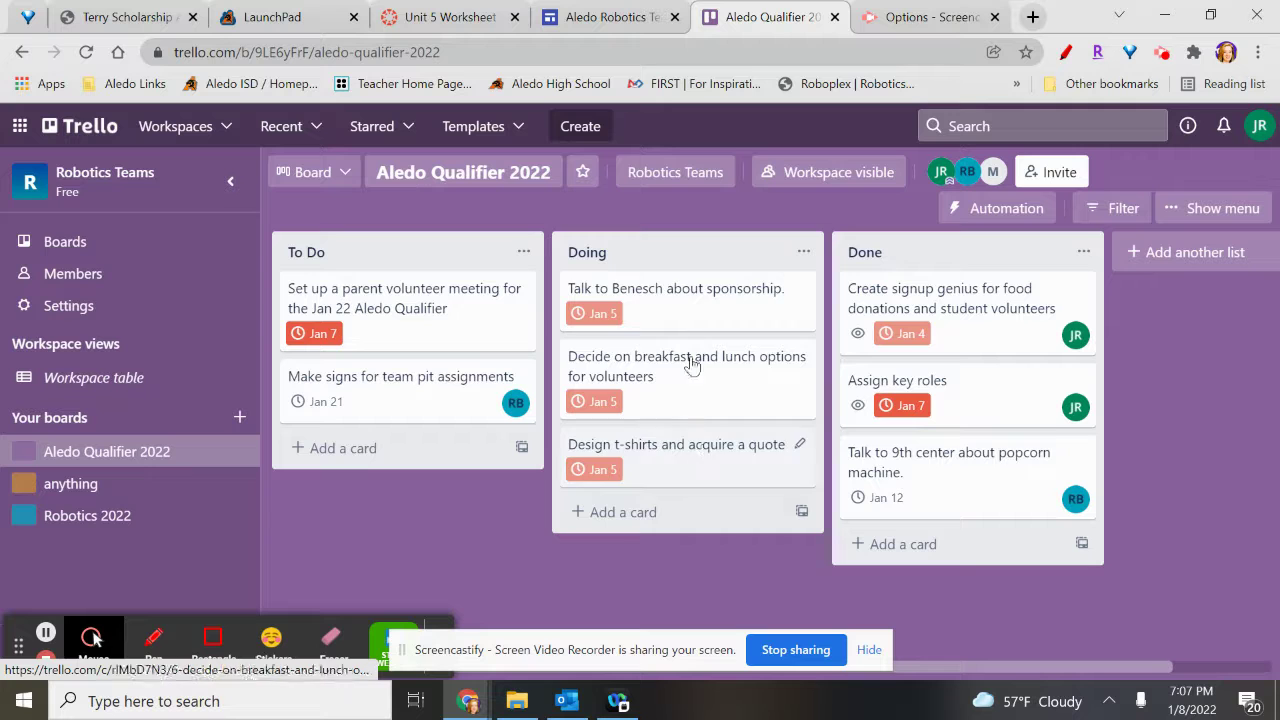
drag(683, 300, 959, 289)
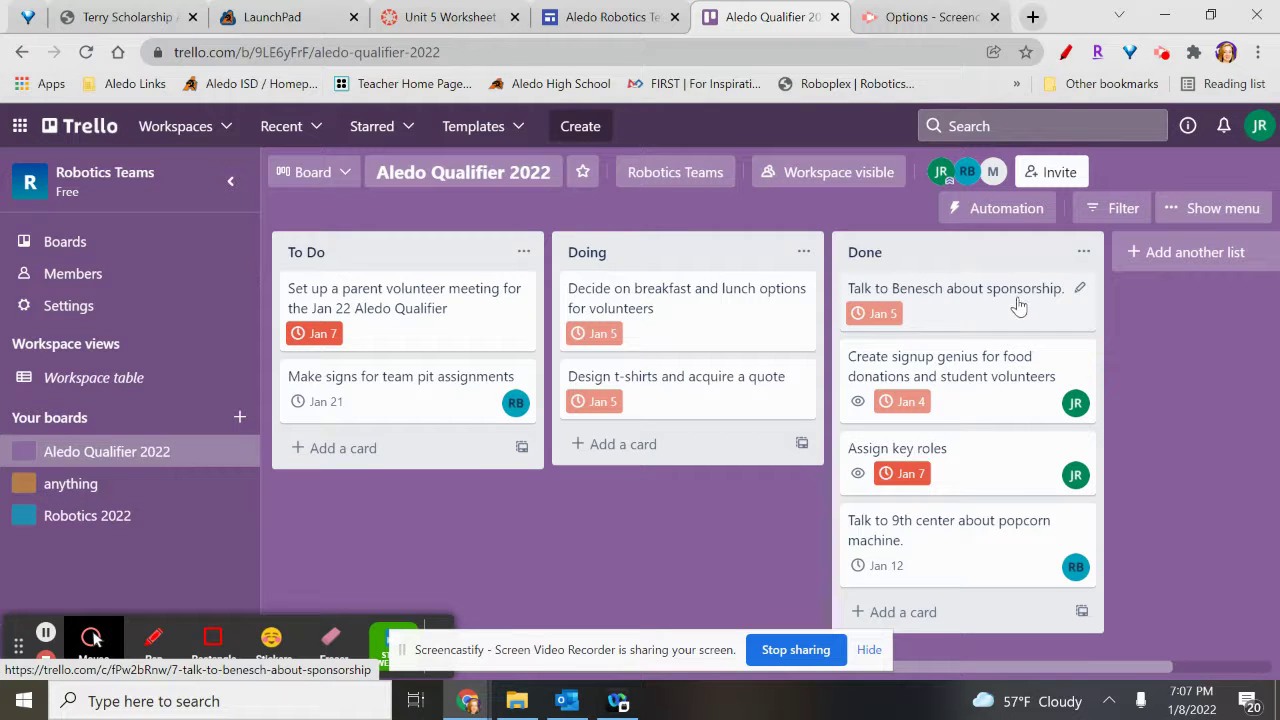
drag(995, 303, 768, 318)
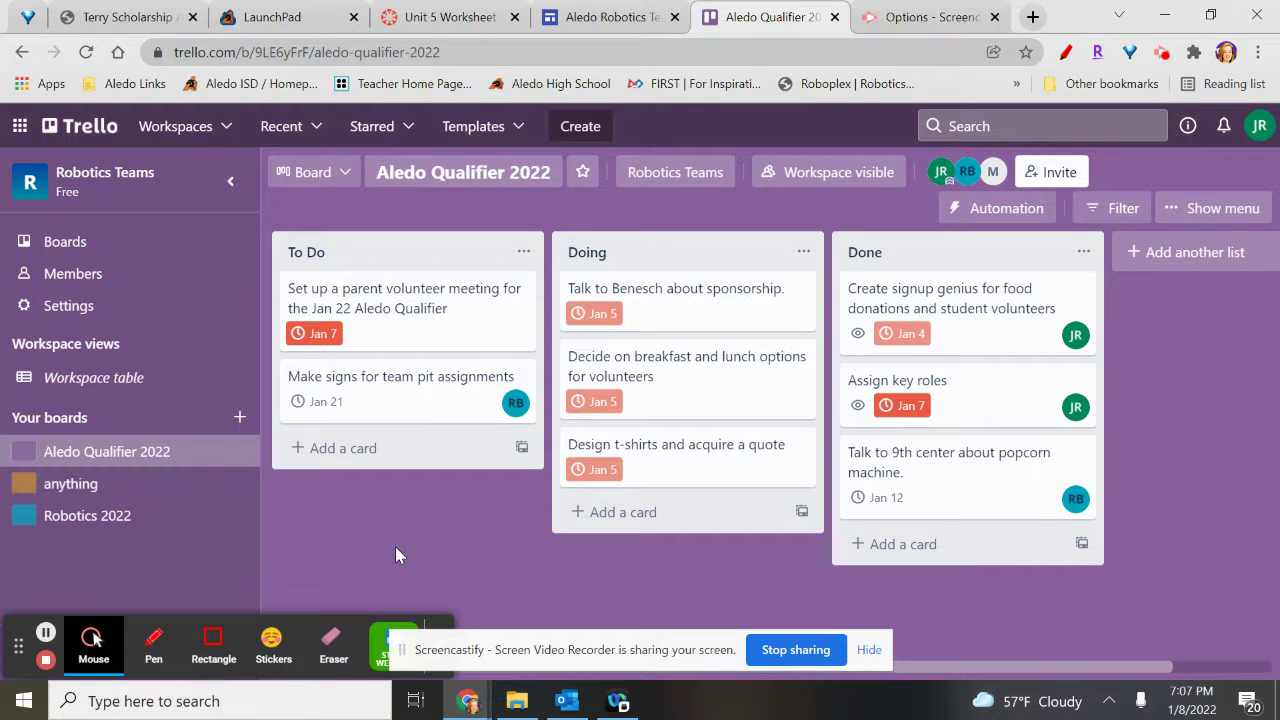
Step: Look through the Robotics Teams workspace's boards overview and open the "anything" board
click(80, 247)
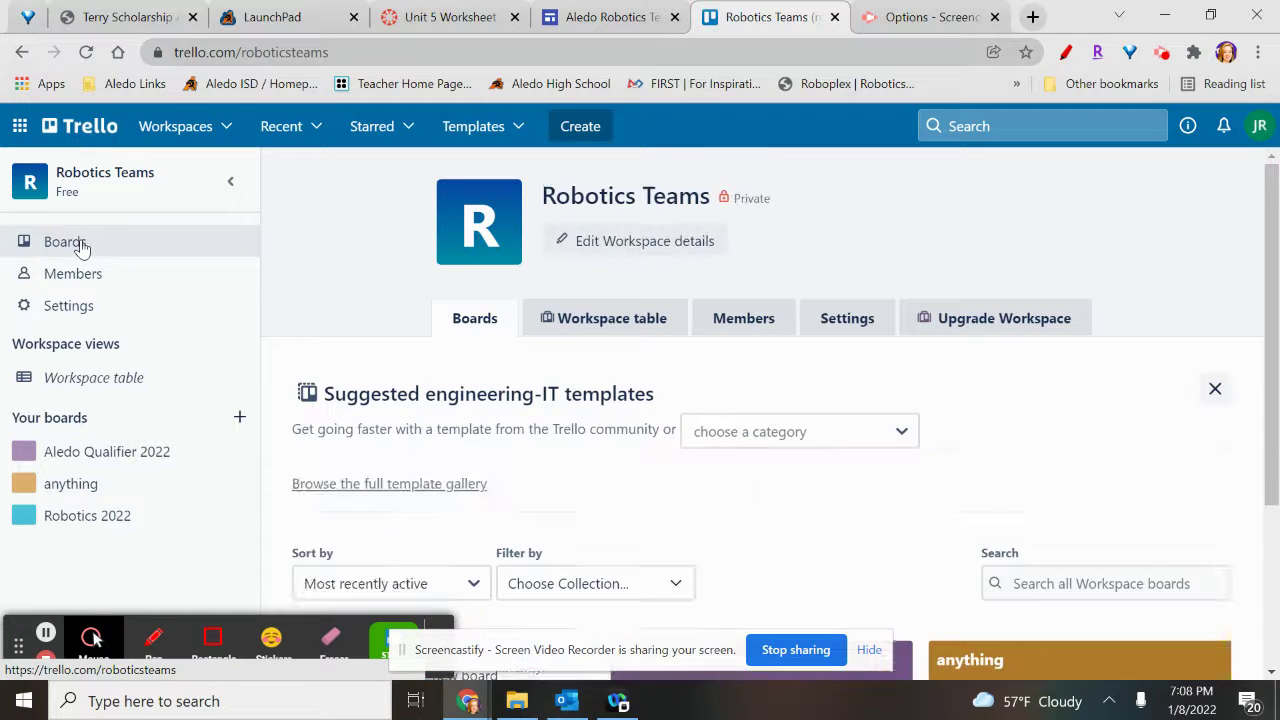
drag(1272, 250, 1274, 401)
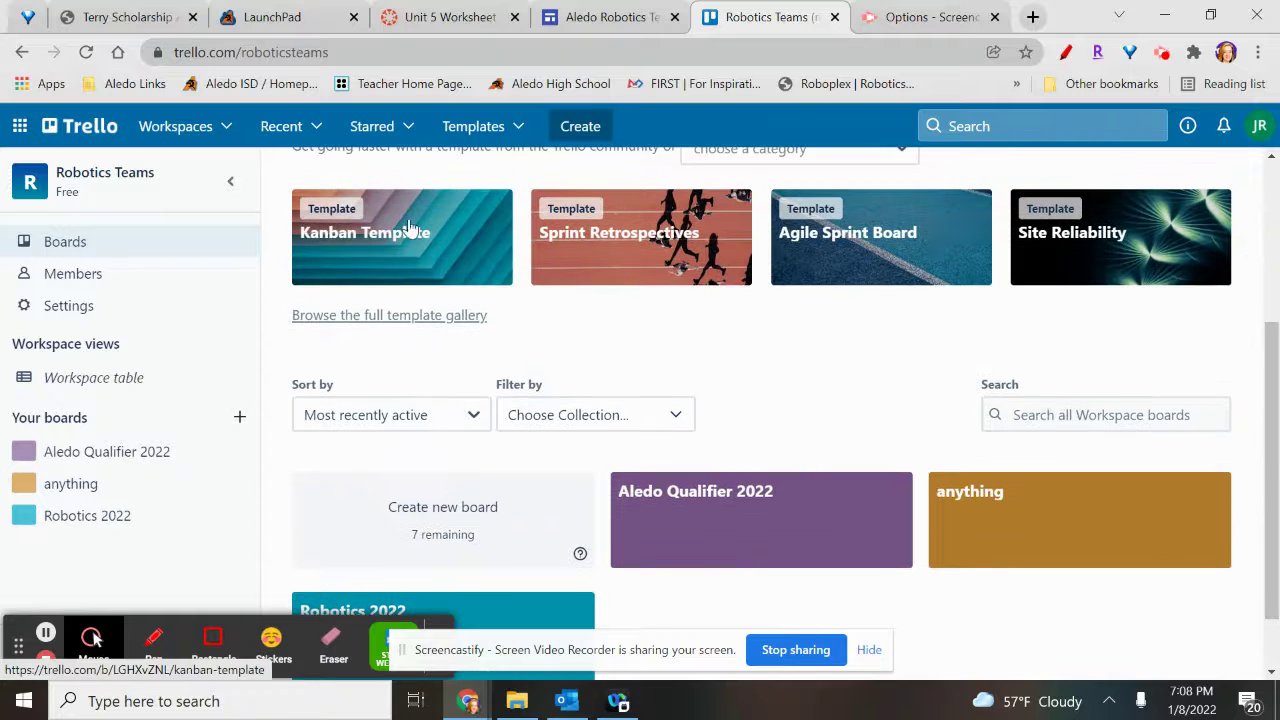
drag(1270, 343, 1273, 415)
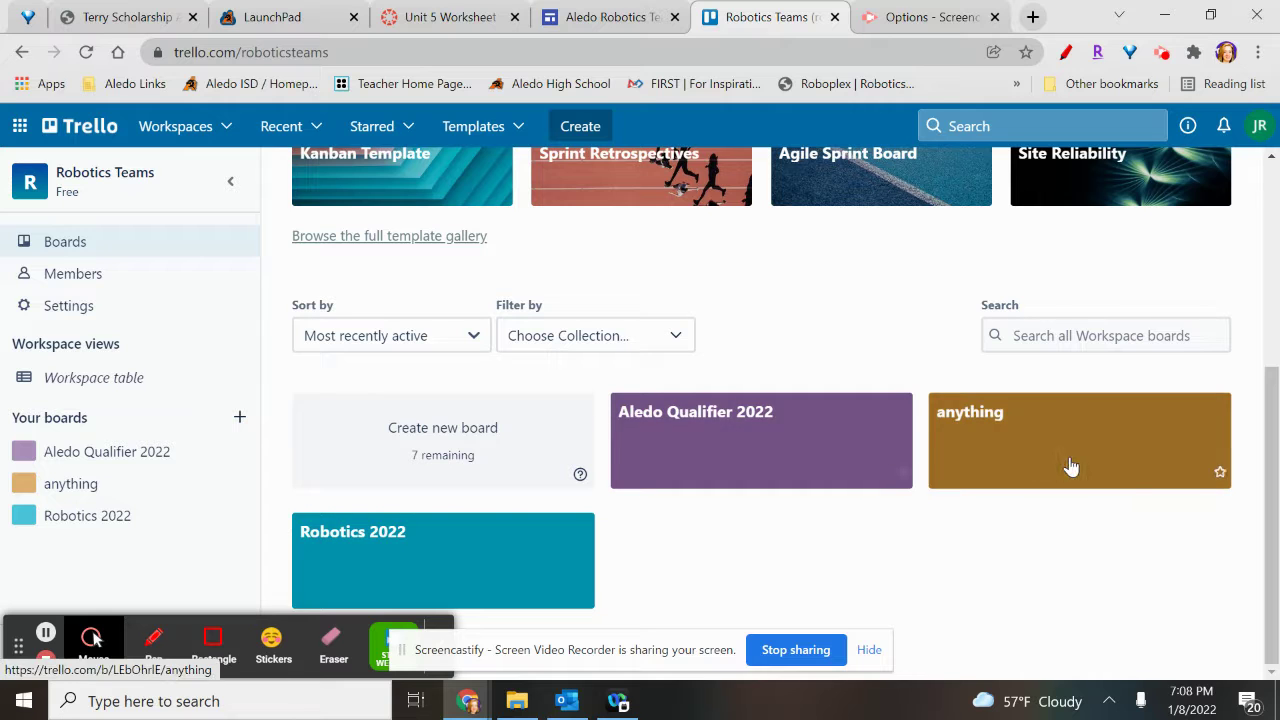
click(447, 432)
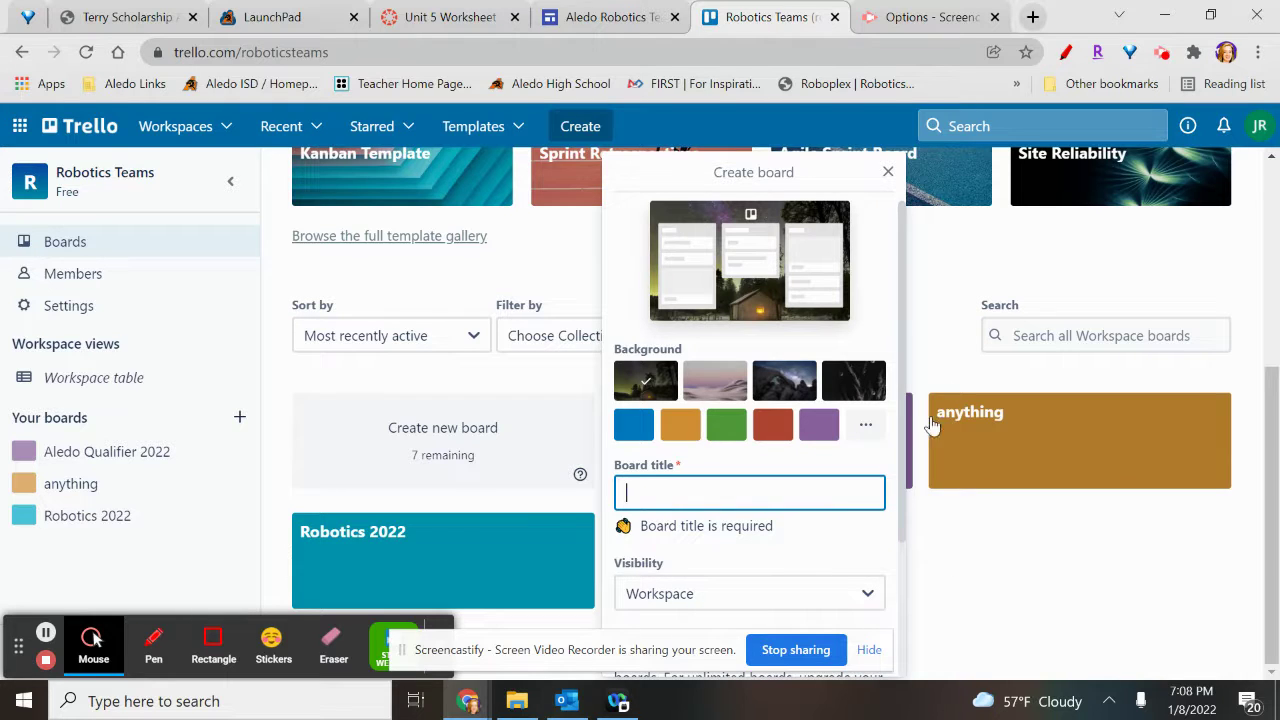
click(888, 175)
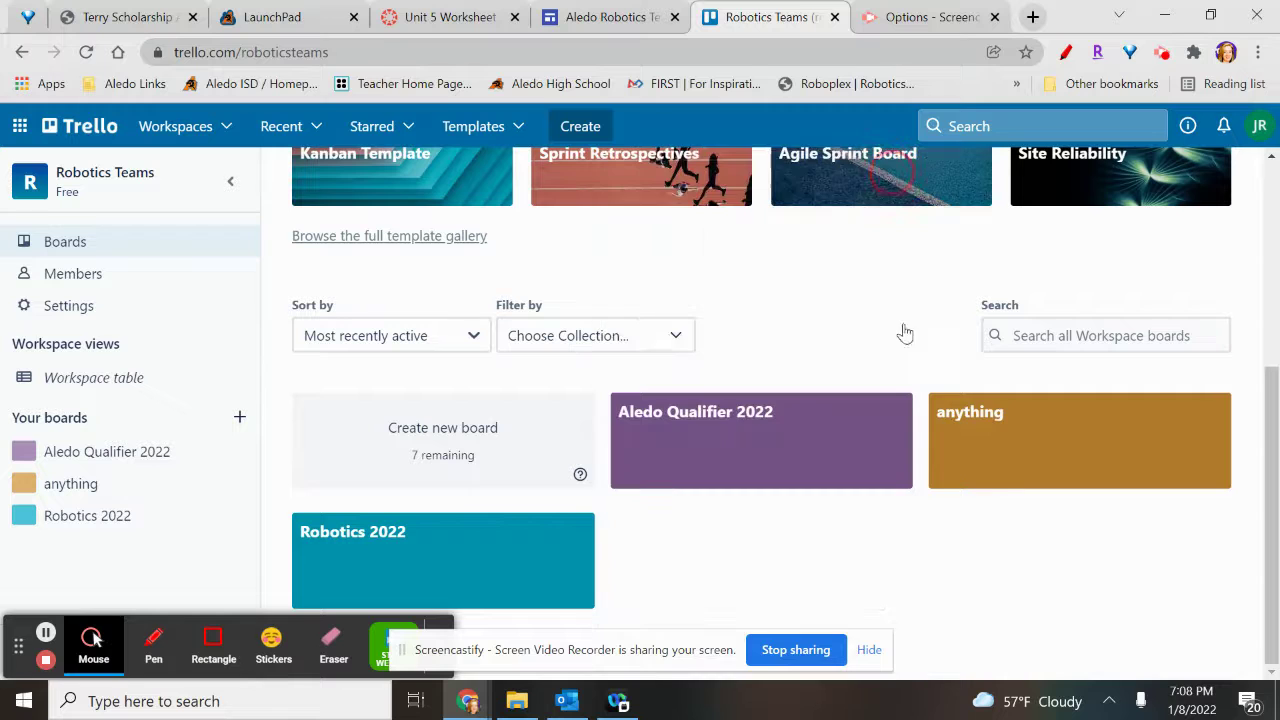
click(1033, 478)
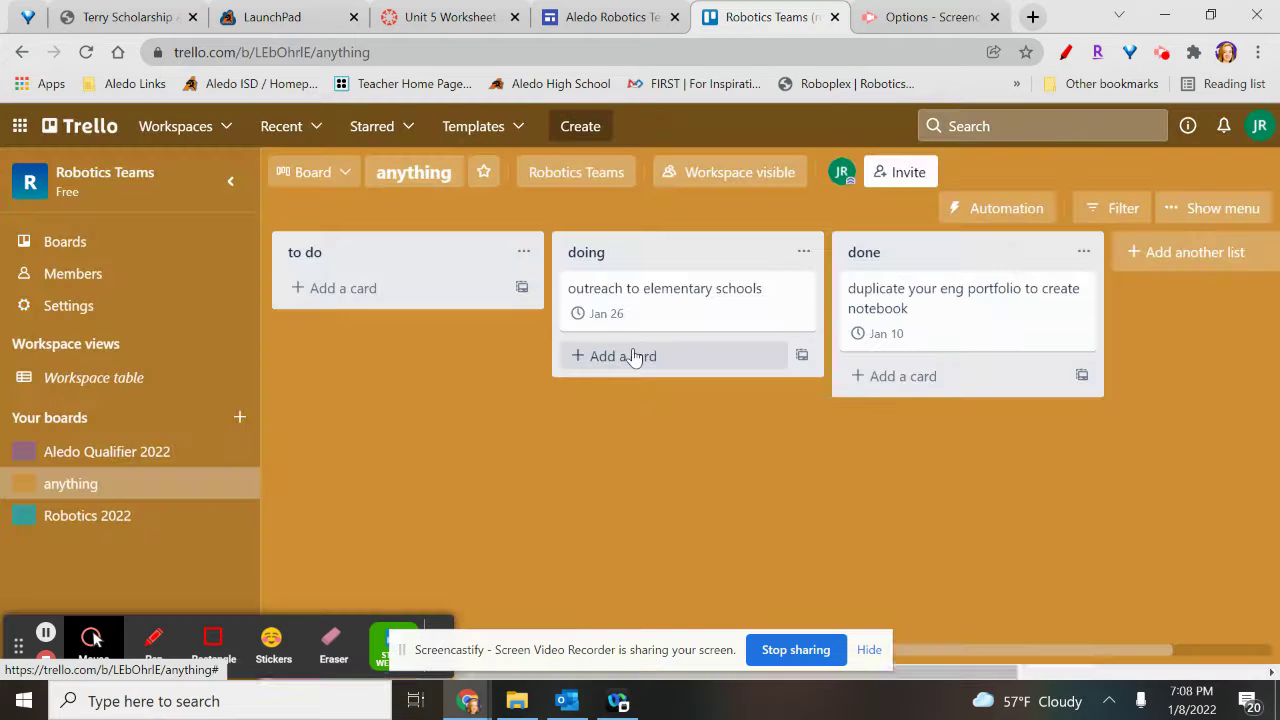
click(522, 254)
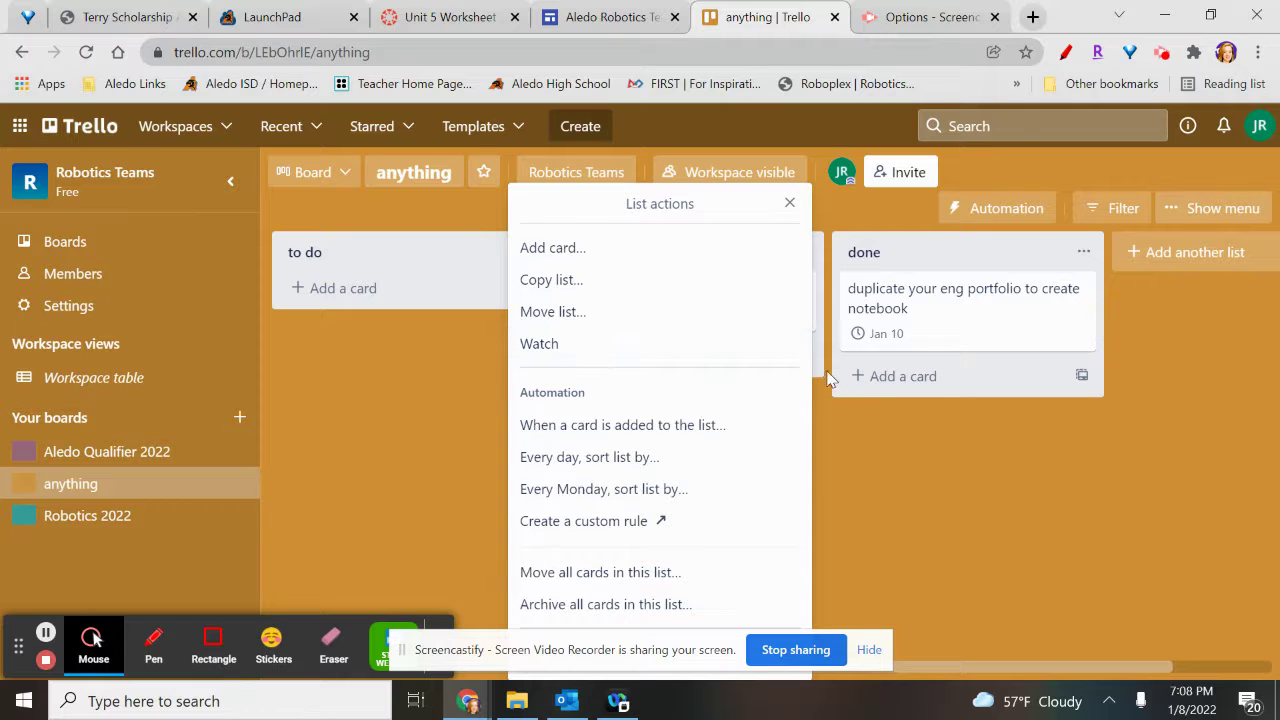
click(788, 205)
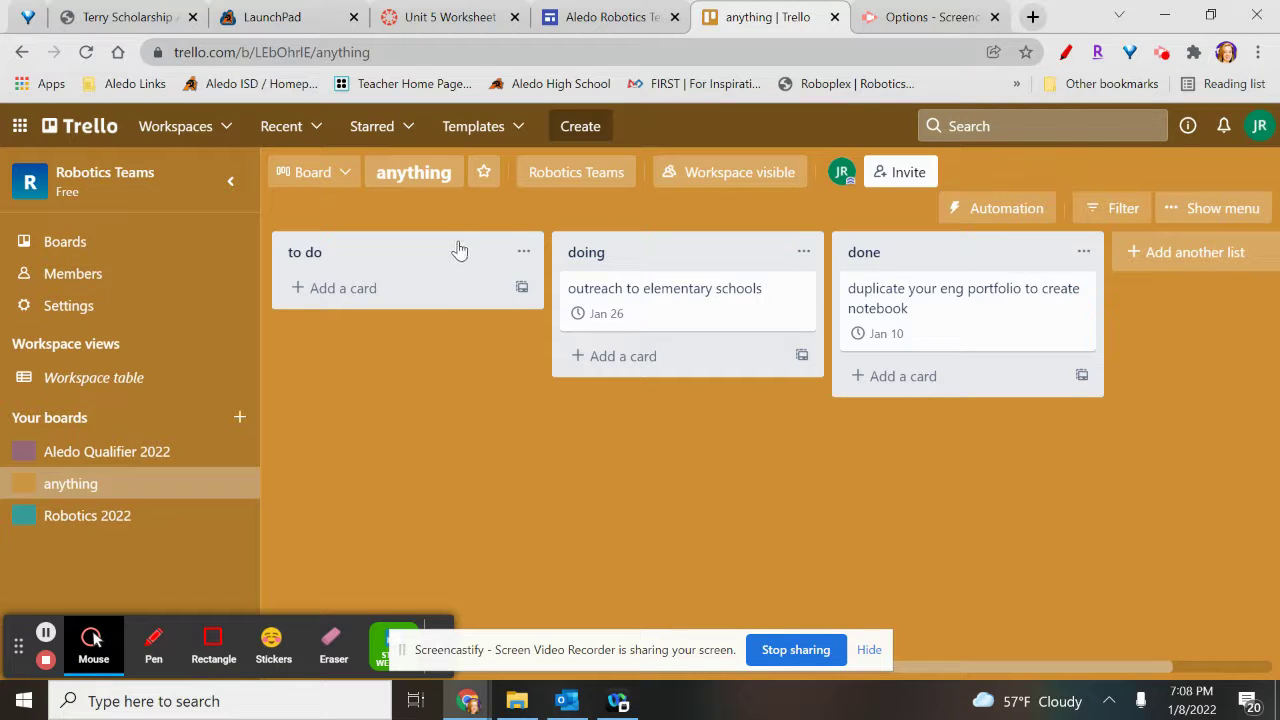
click(920, 372)
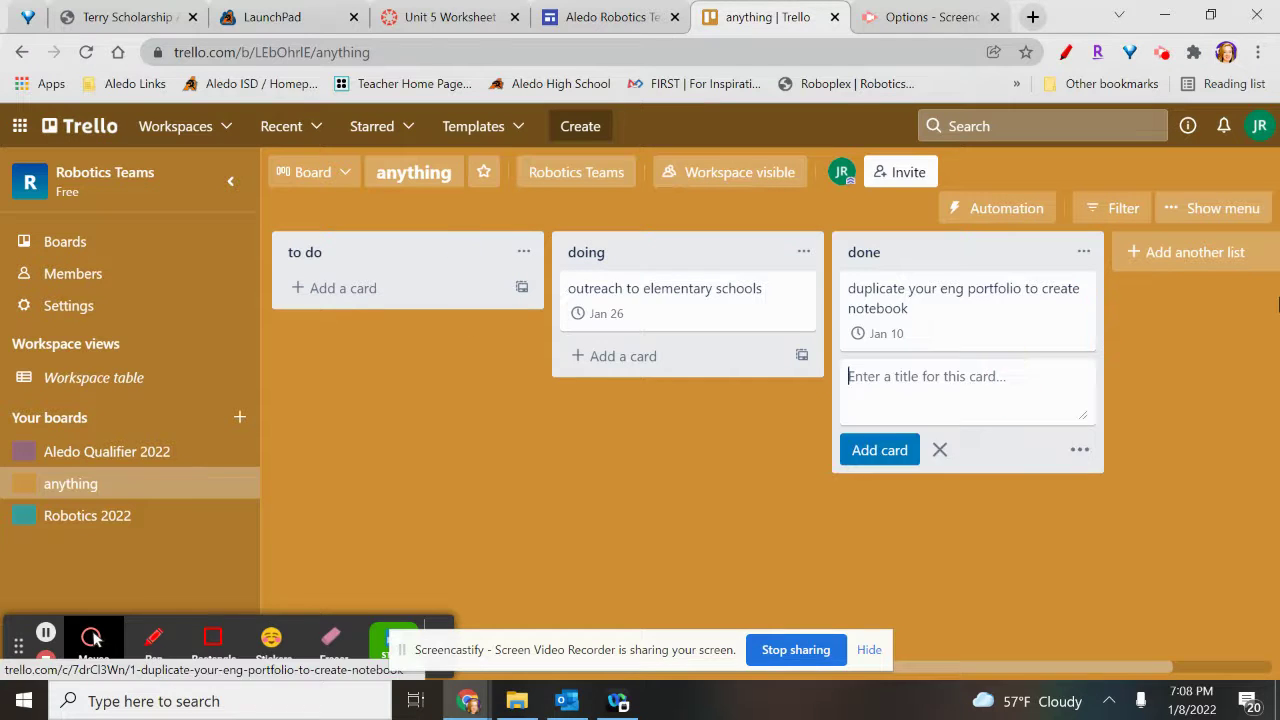
Step: Add a list titled "future" after the done list on the "anything" board
click(1193, 258)
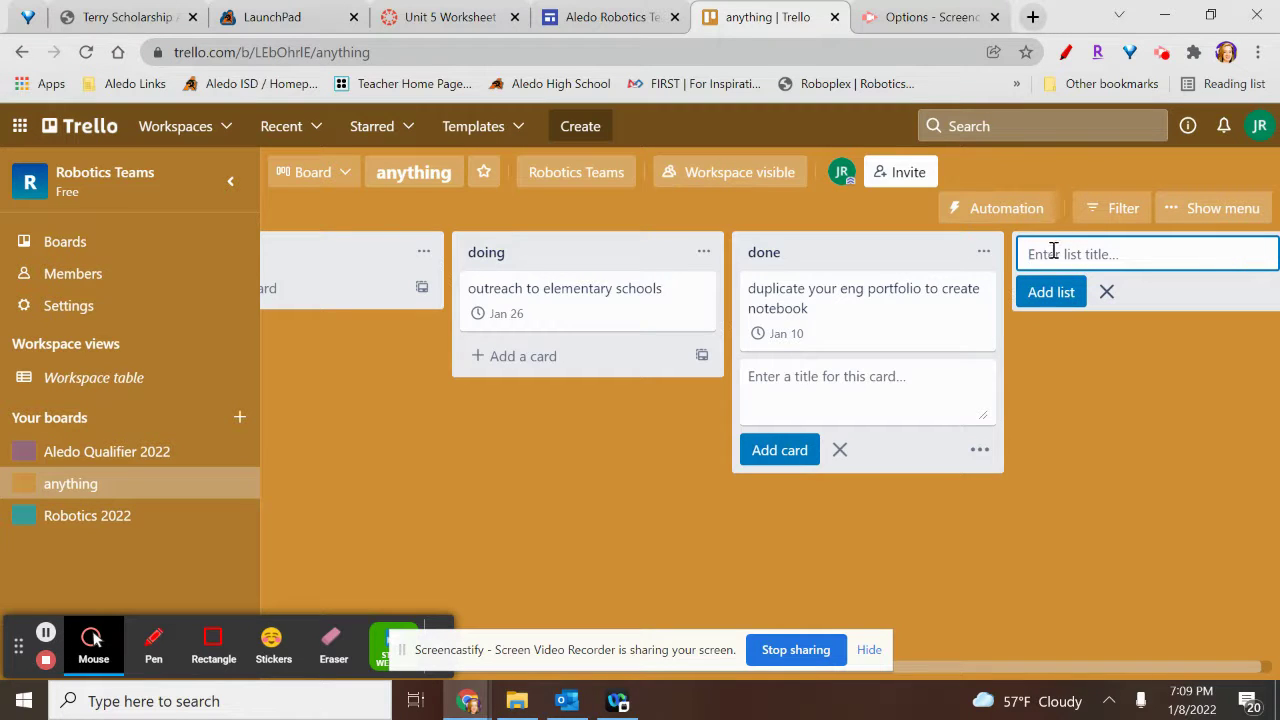
text(future)
click(1062, 292)
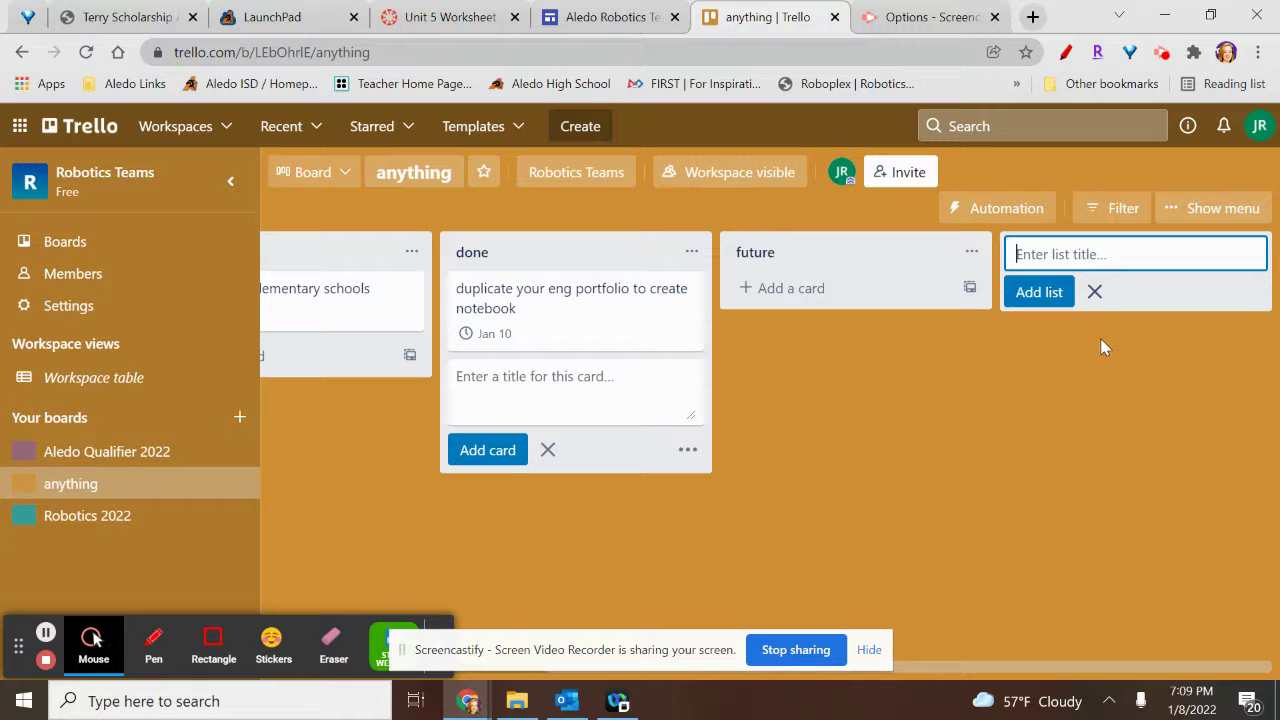
click(876, 408)
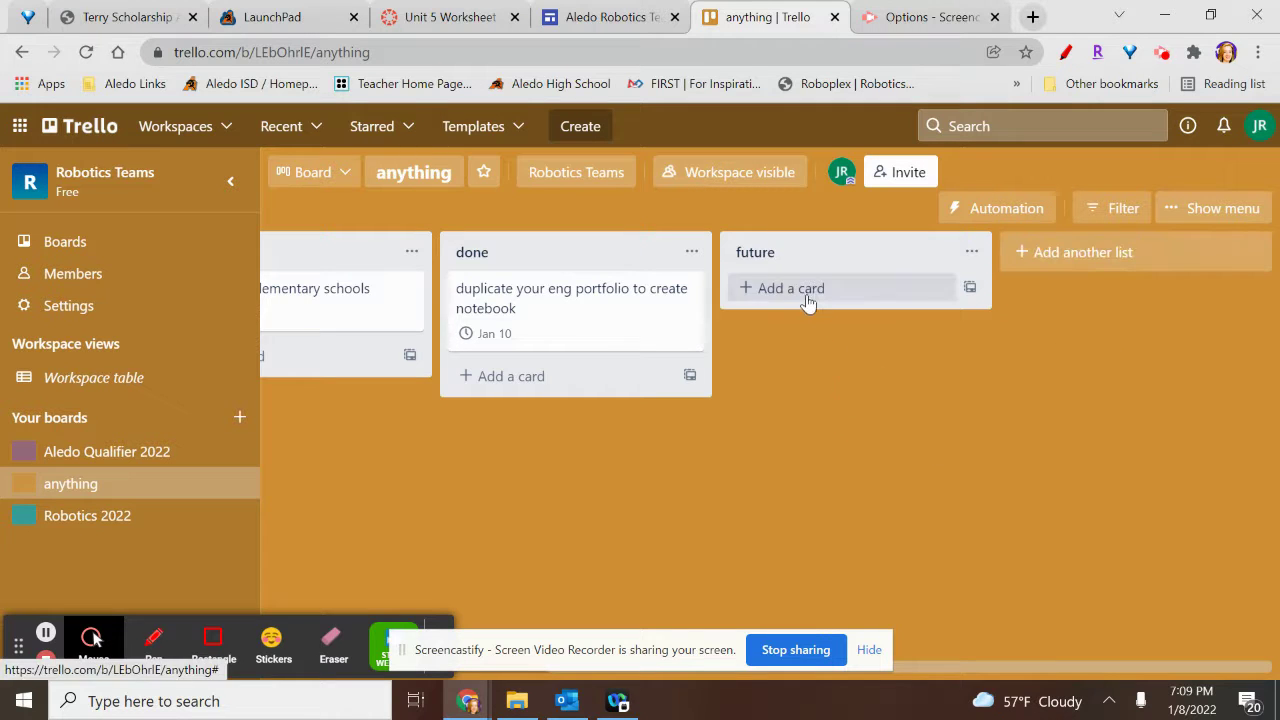
Step: Add a card titled "buy new furniture for robotics room" to the future list
click(800, 290)
click(780, 364)
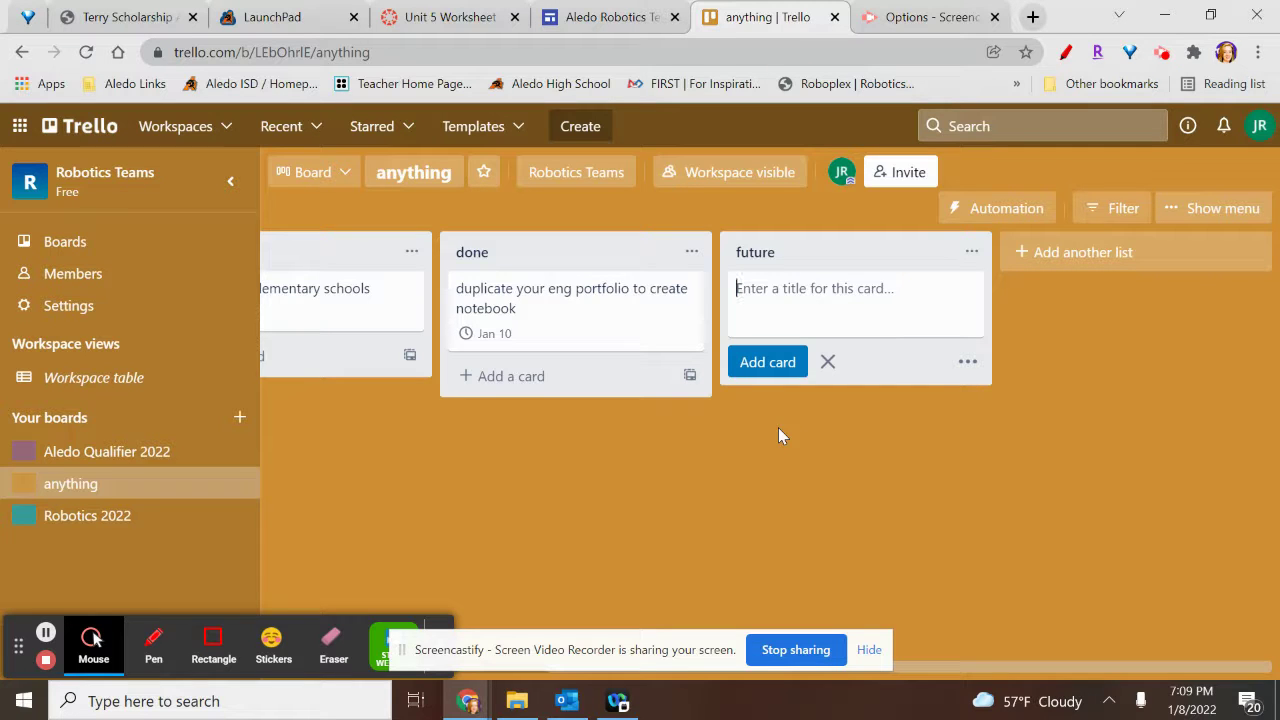
text(I)
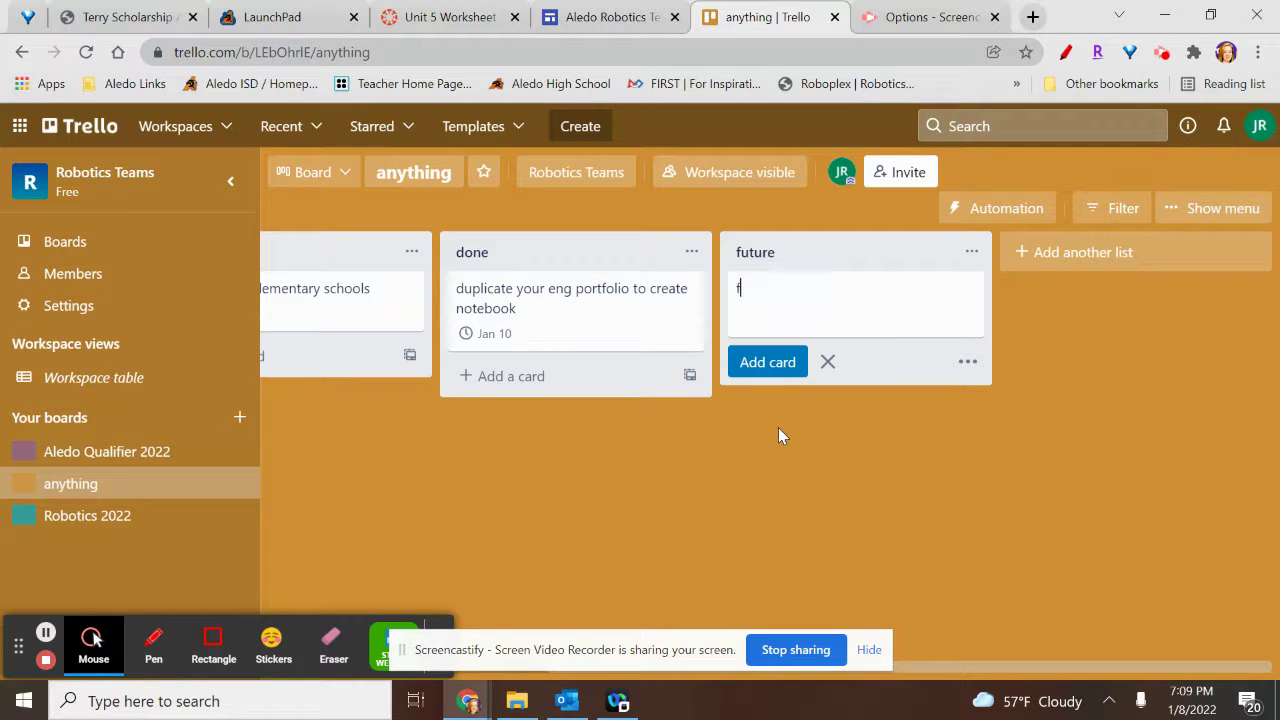
key(BackSpace)
text(buy new furniture for robotics room)
click(767, 362)
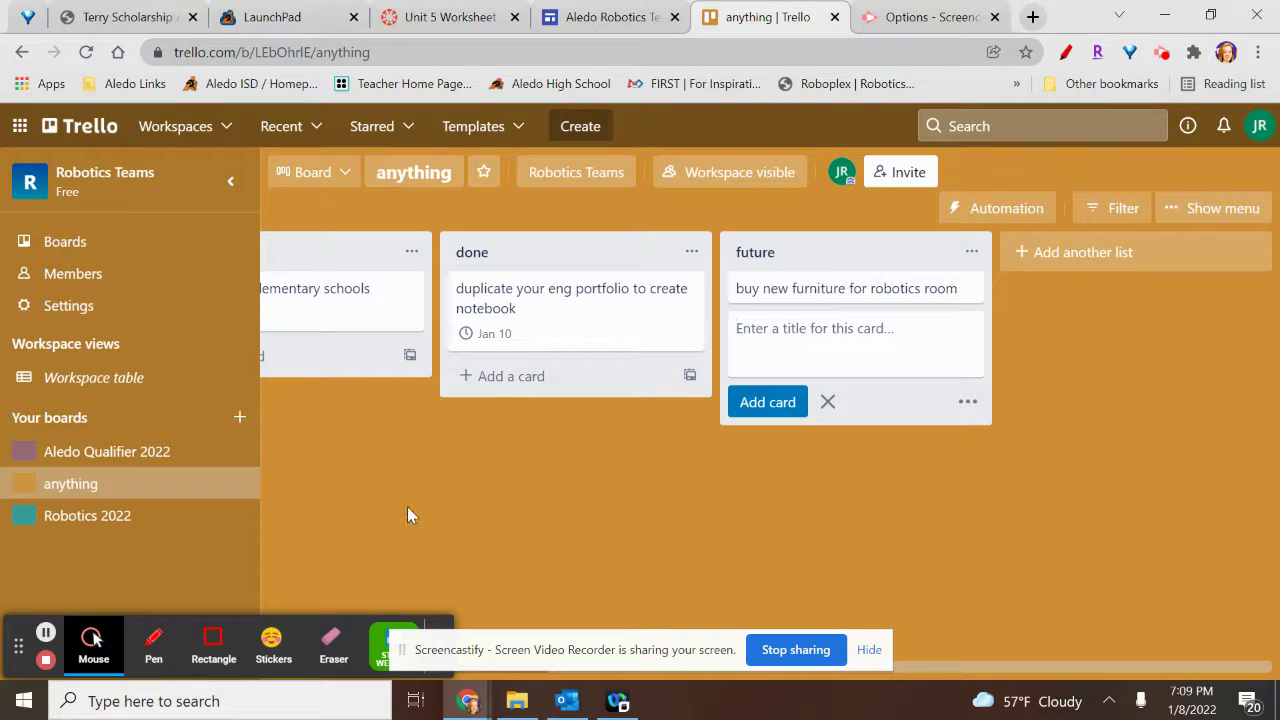
Step: Switch to the Aledo Qualifier 2022 board and filter its cards to those assigned to the signed-in account
click(980, 669)
click(980, 665)
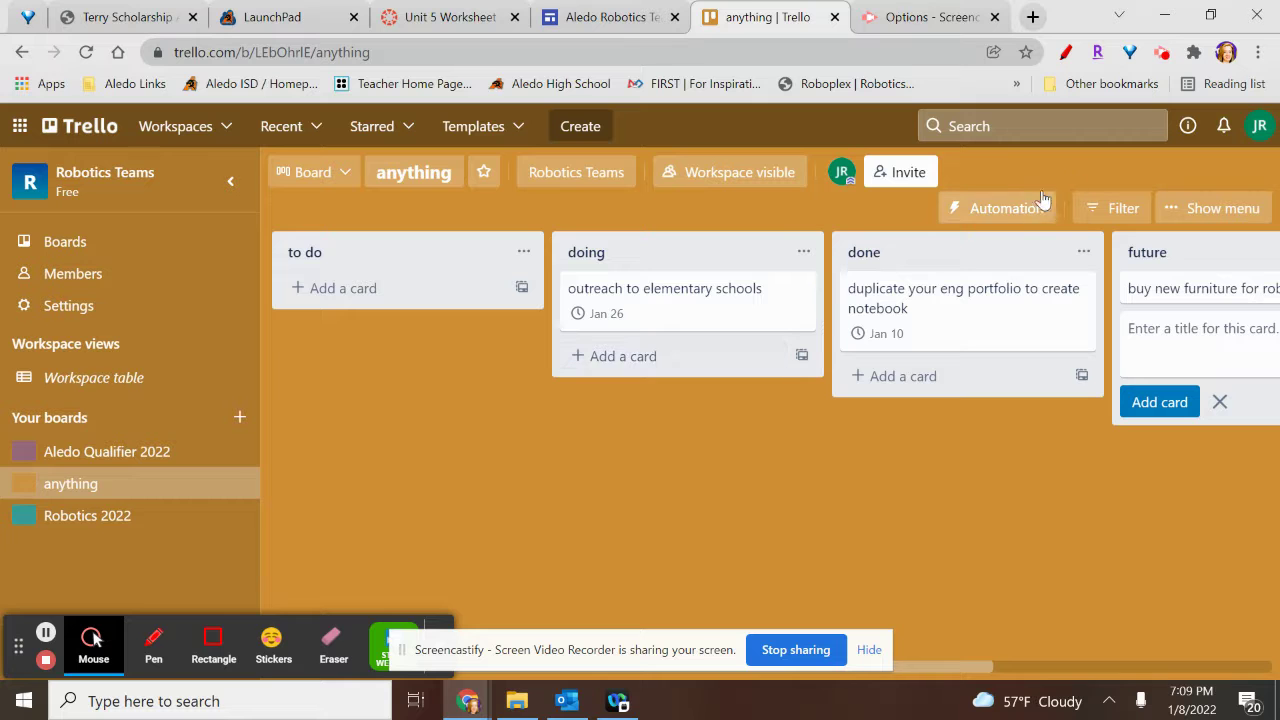
click(115, 456)
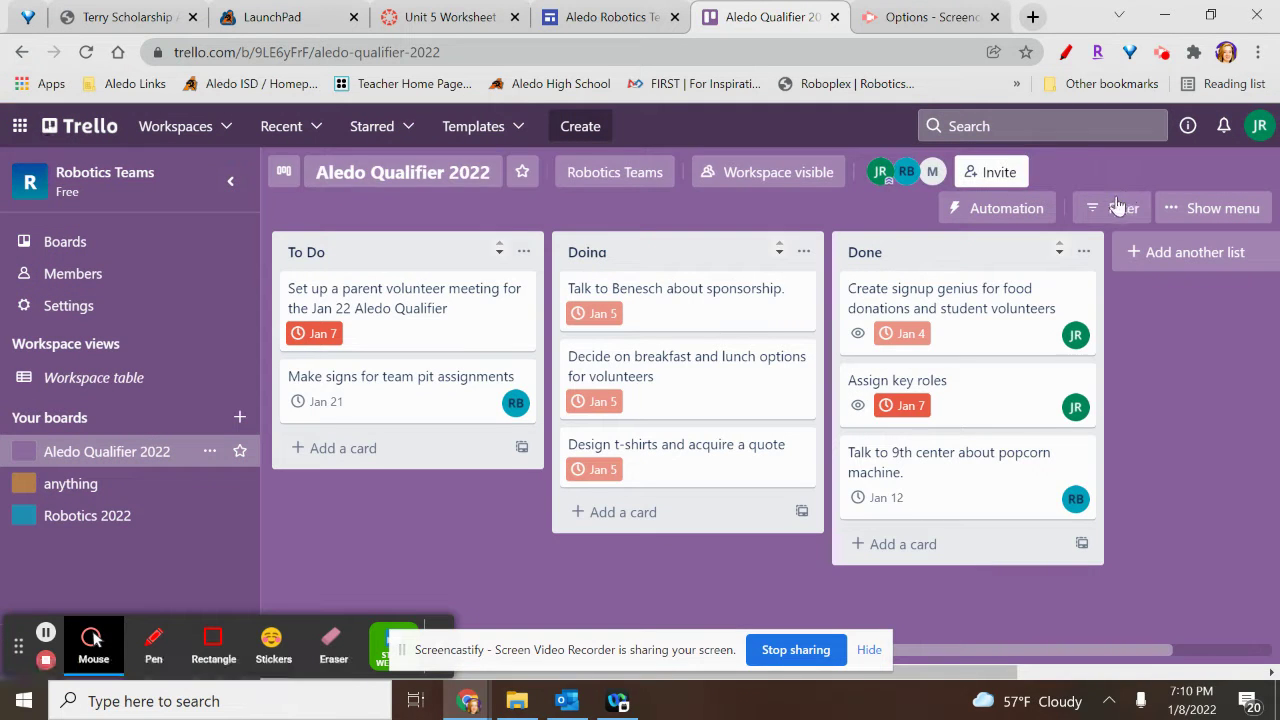
click(1115, 208)
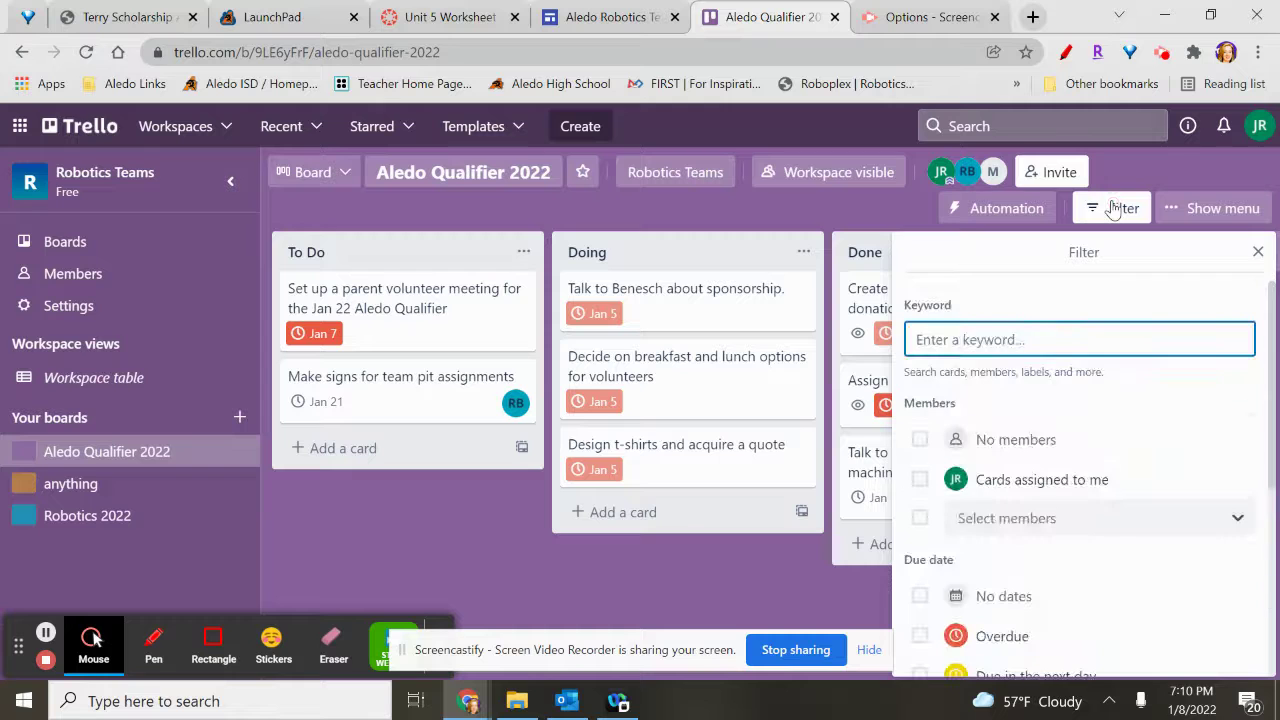
click(1014, 482)
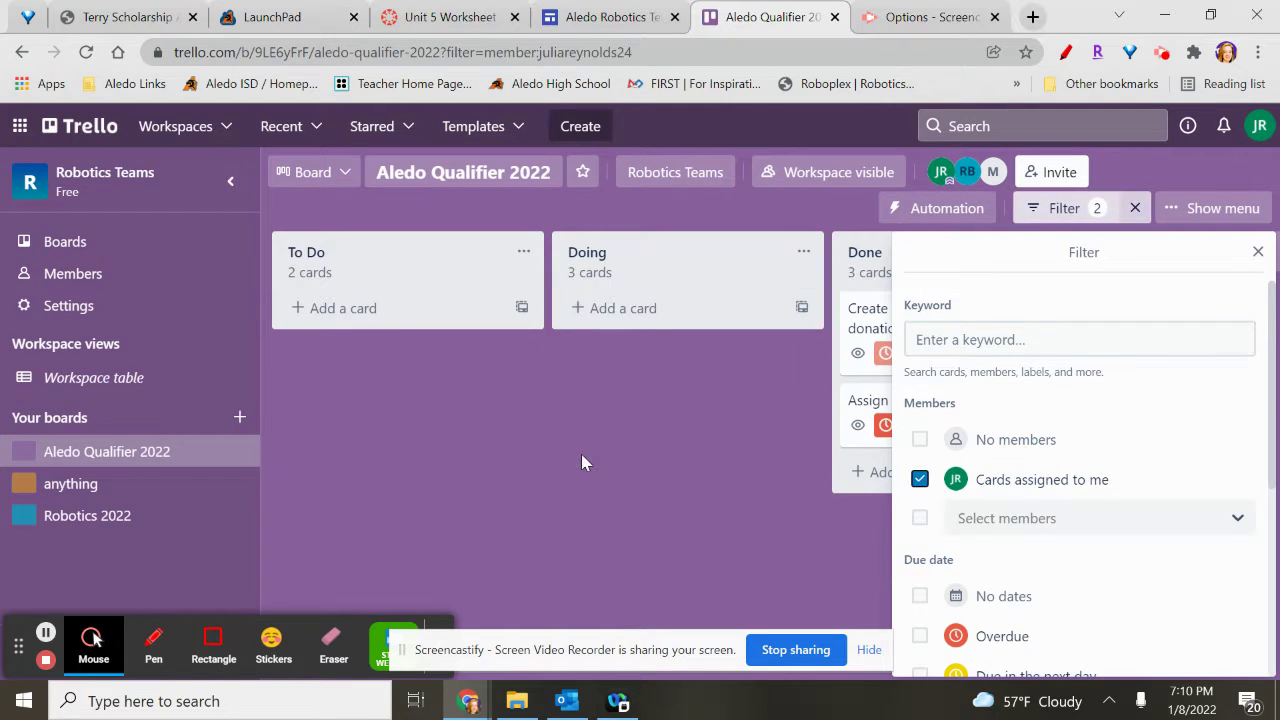
Step: Narrow the board's filter to overdue cards assigned to the signed-in account and check the matching cards
click(581, 456)
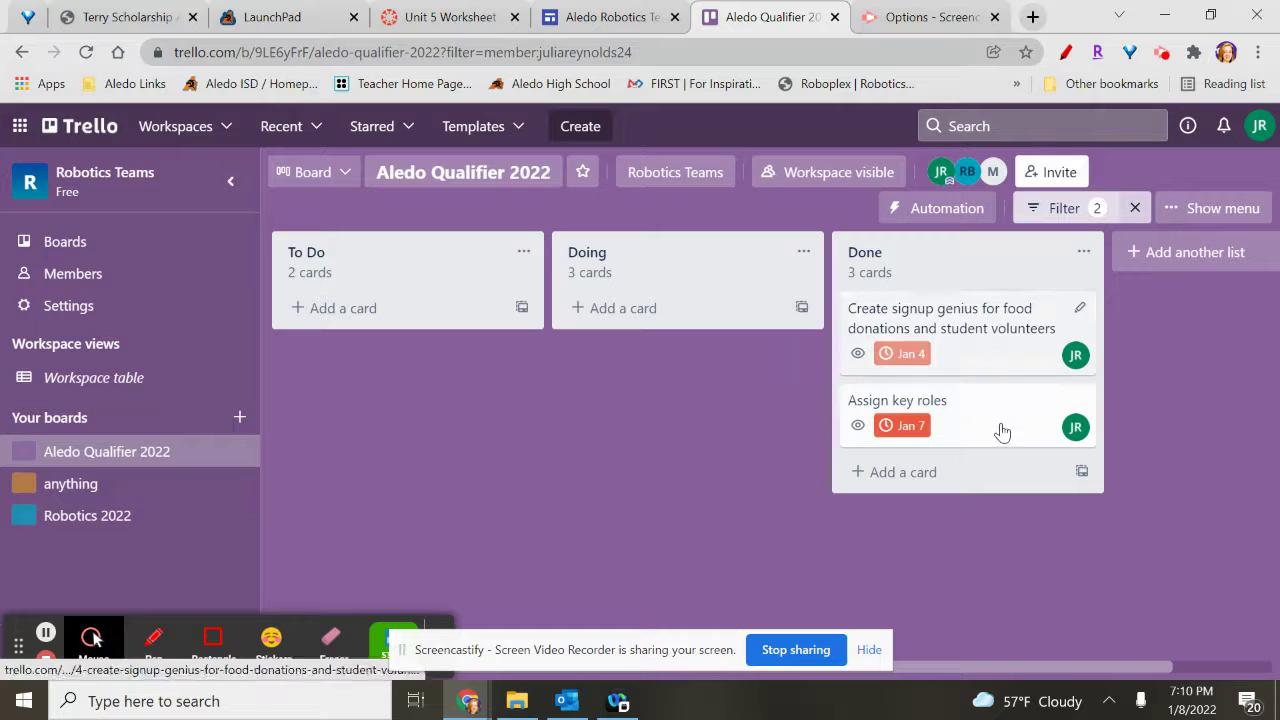
click(1080, 210)
click(1000, 636)
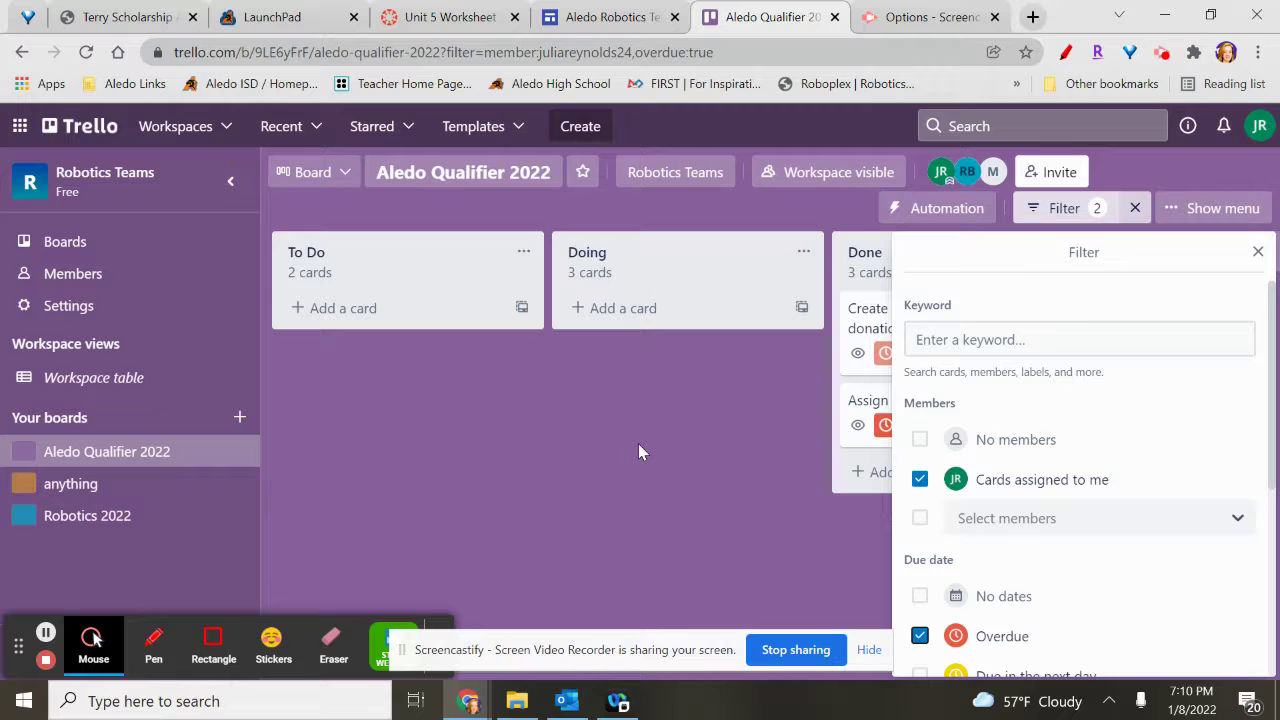
click(985, 642)
click(1003, 632)
click(1271, 438)
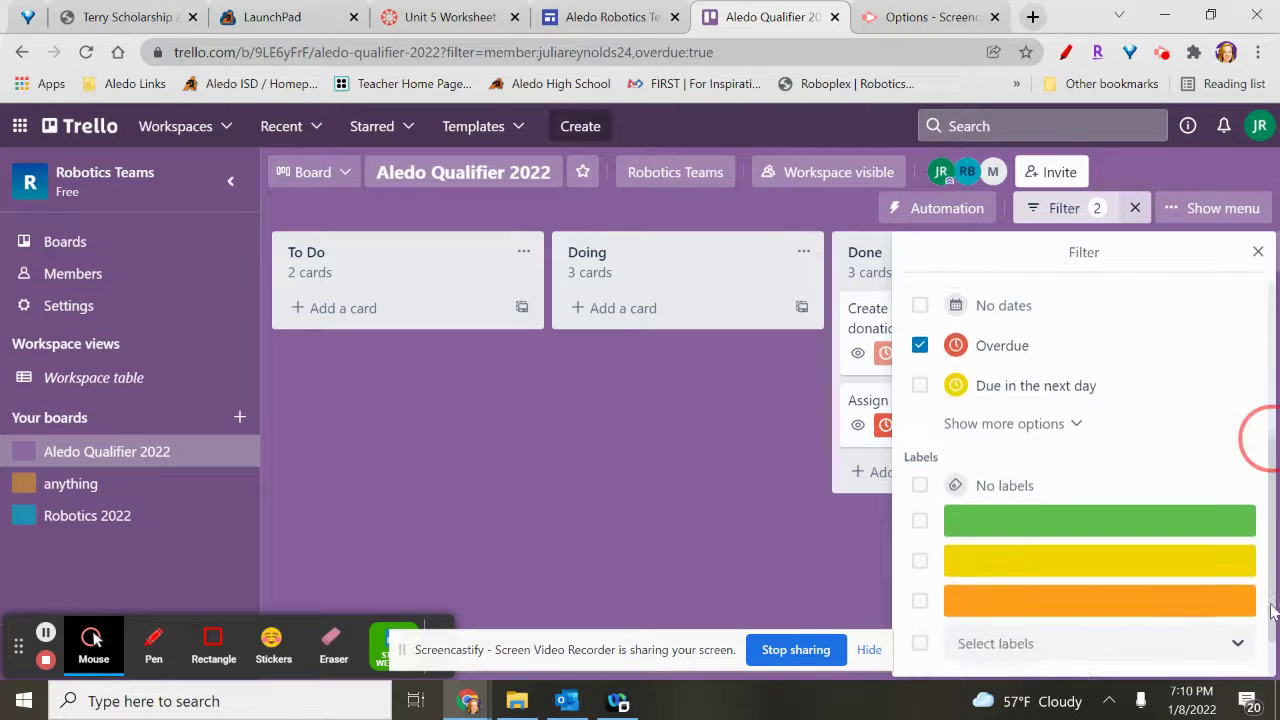
click(1270, 440)
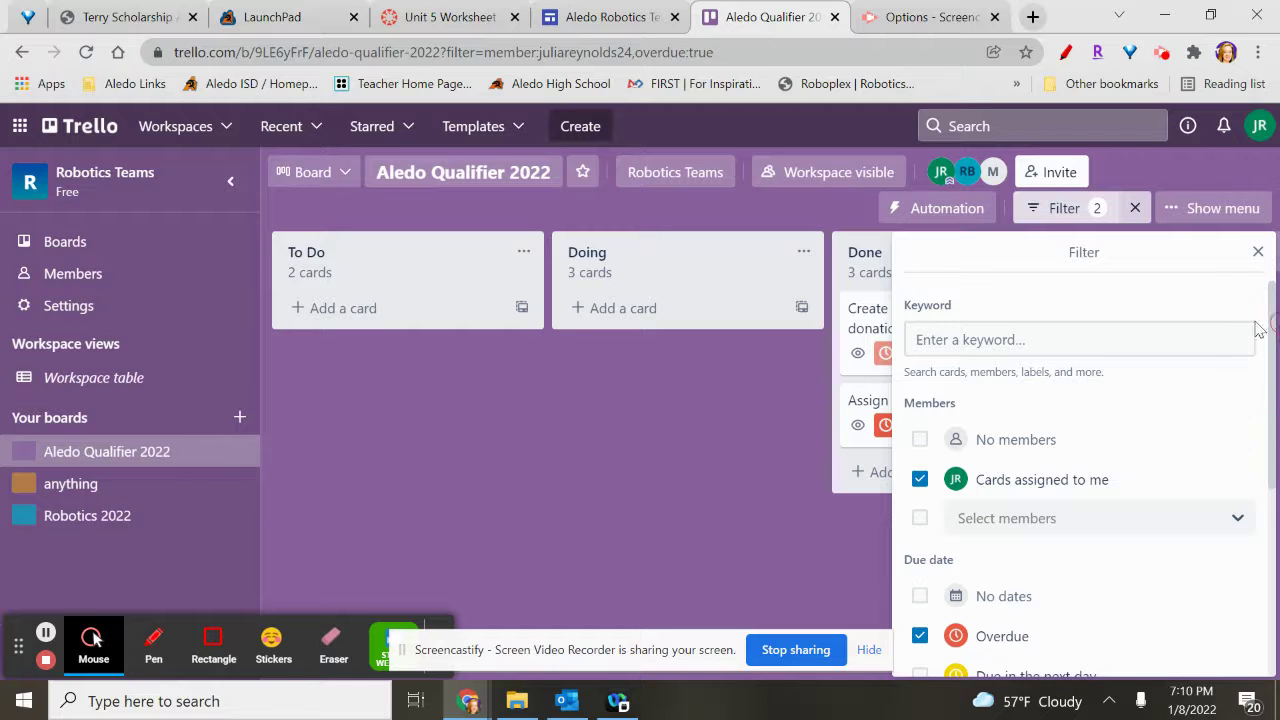
click(1258, 252)
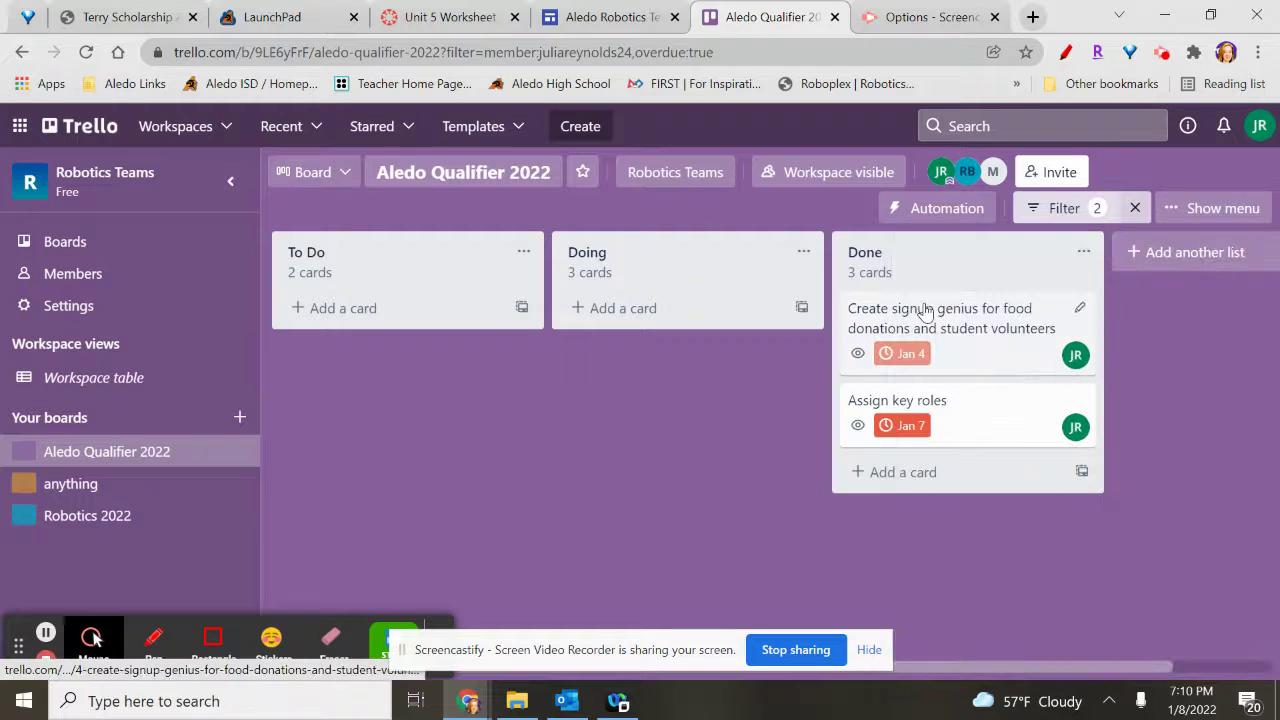
Step: Remove the "Cards assigned to me" condition from the filter, keeping only the Overdue condition
click(1085, 208)
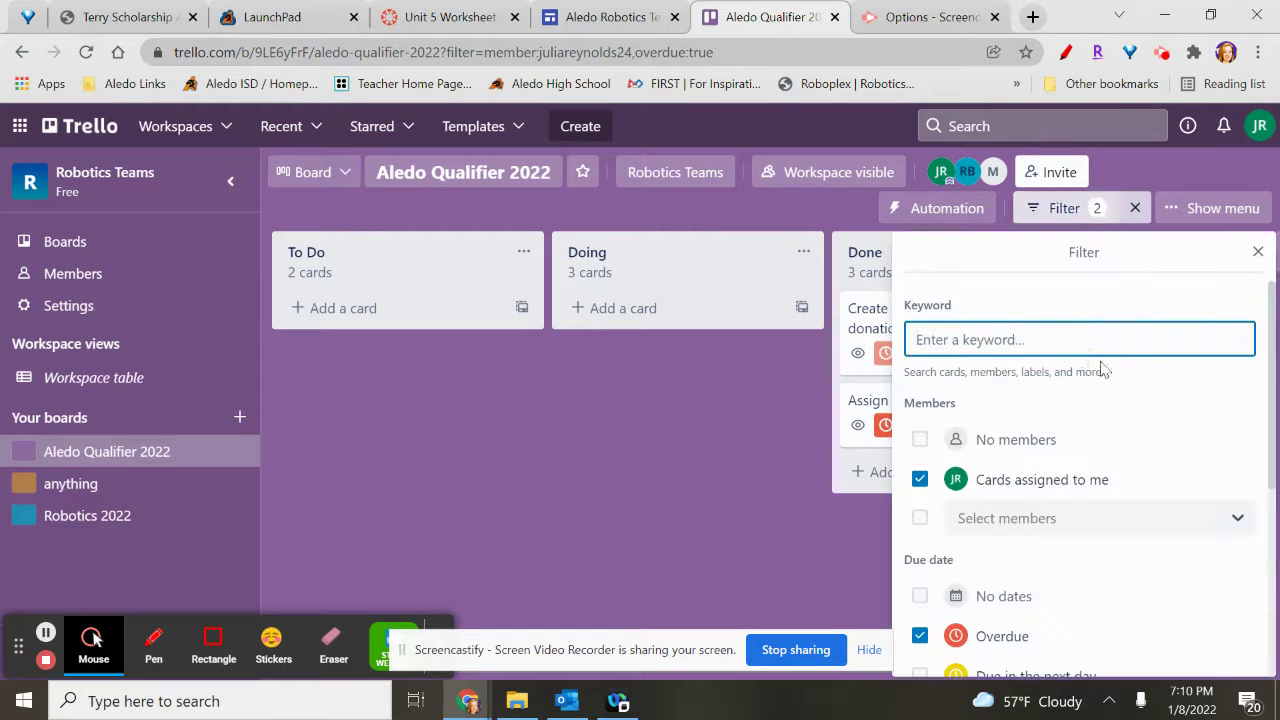
click(919, 479)
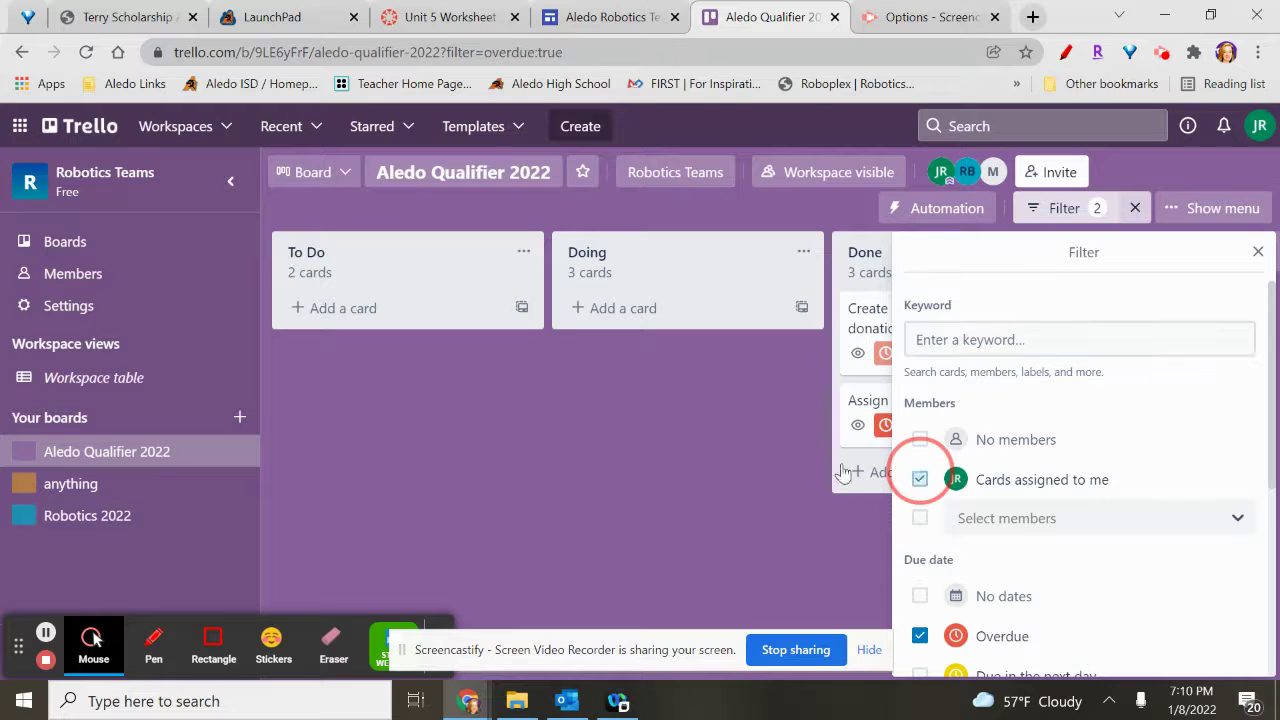
click(700, 463)
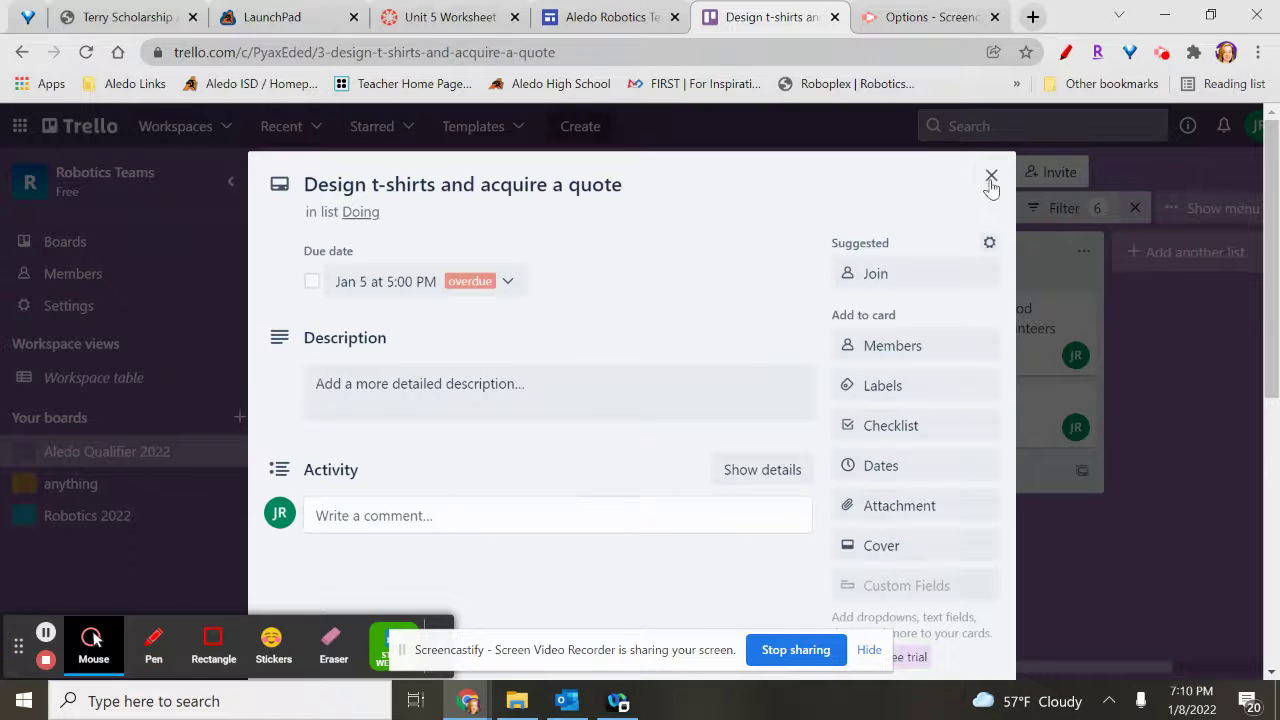
click(991, 176)
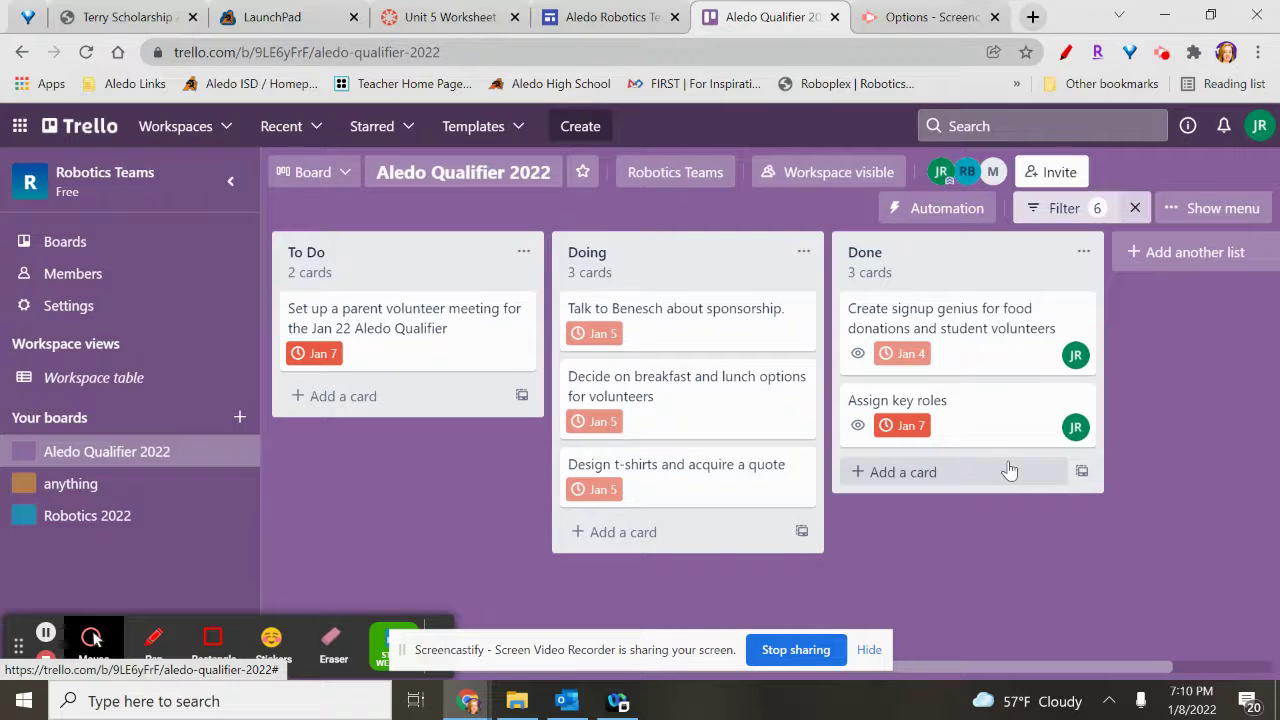
Step: Examine the label options in the card filter and the labels available for the "Set up a parent volunteer meeting" card
click(1058, 208)
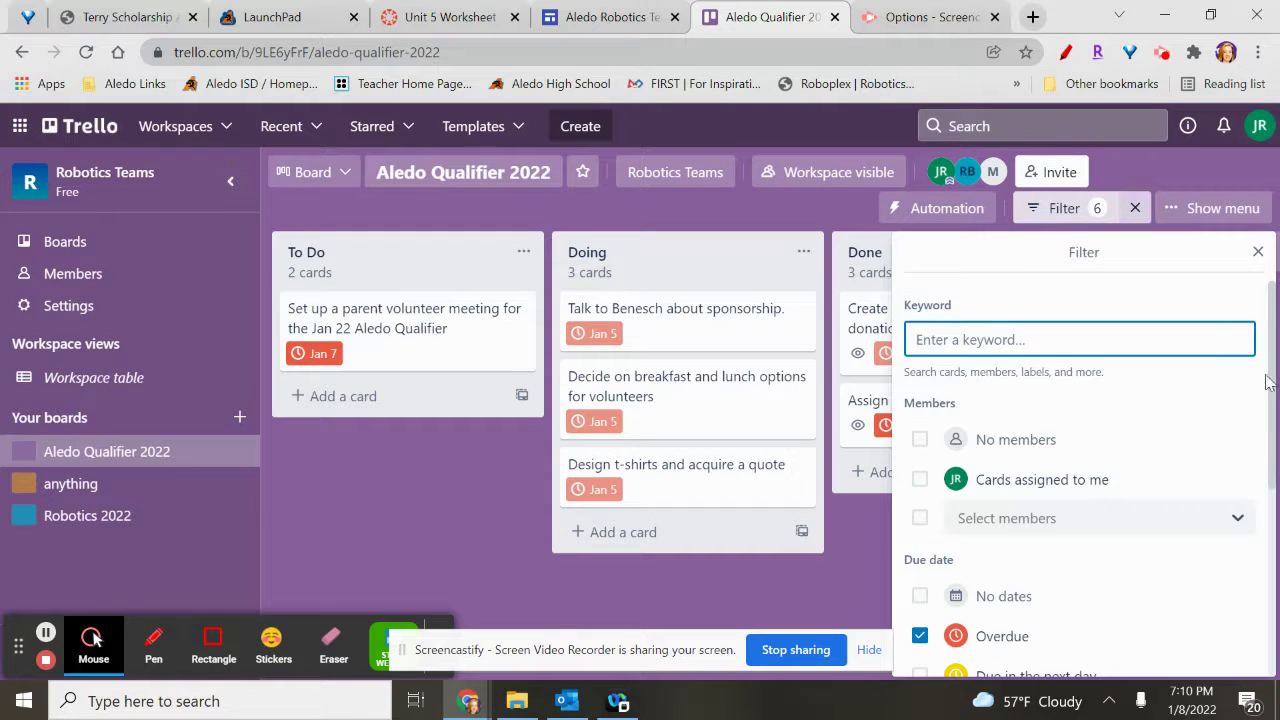
scroll(1271, 382, down, 3)
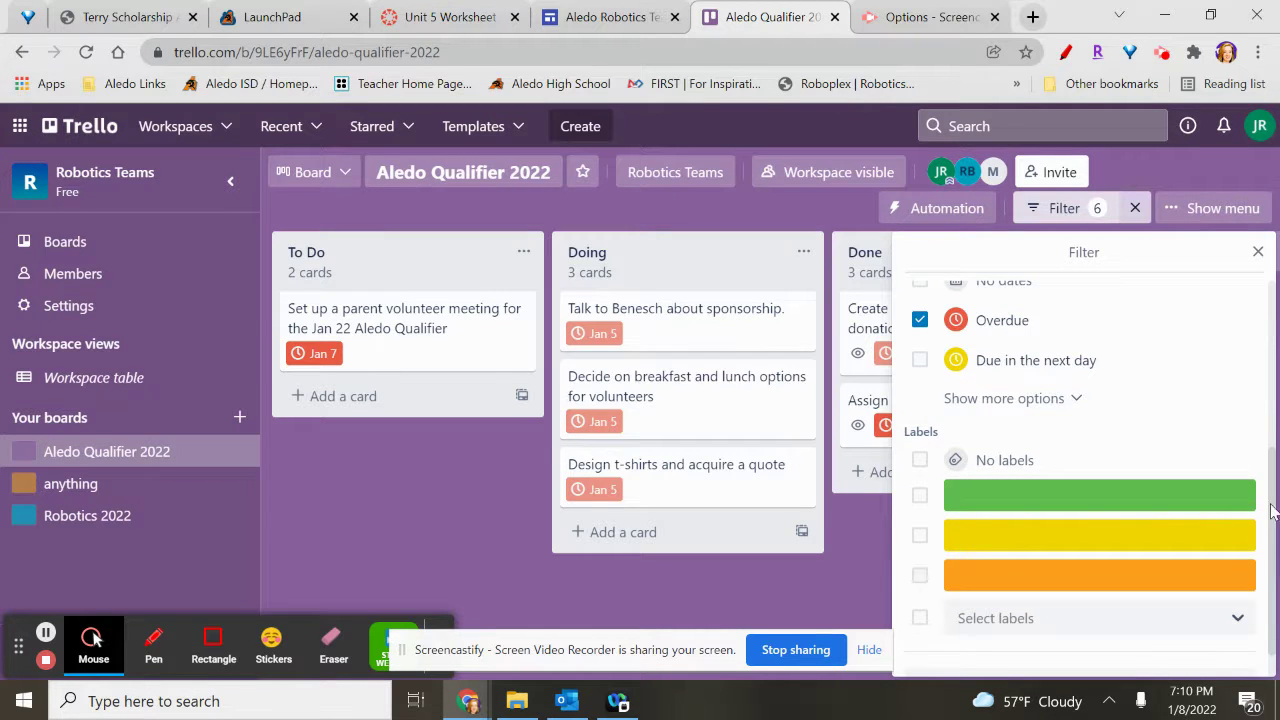
scroll(1271, 510, up, 3)
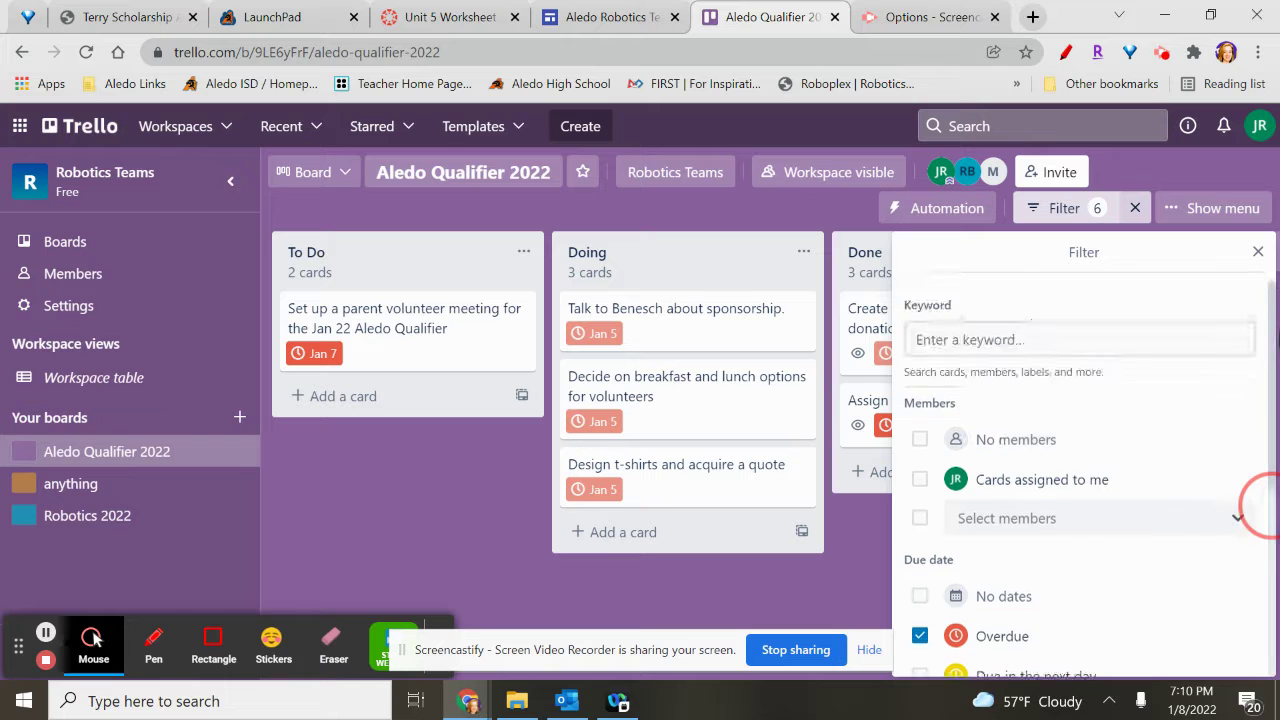
click(1258, 252)
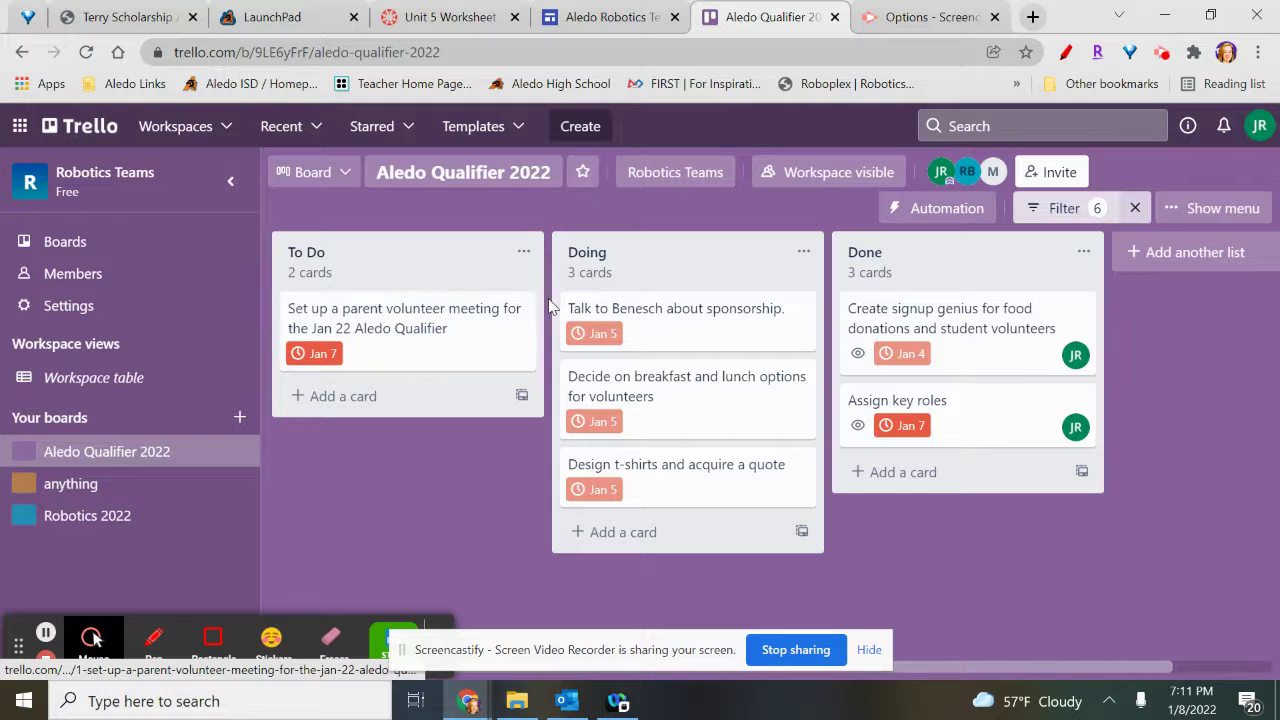
click(520, 308)
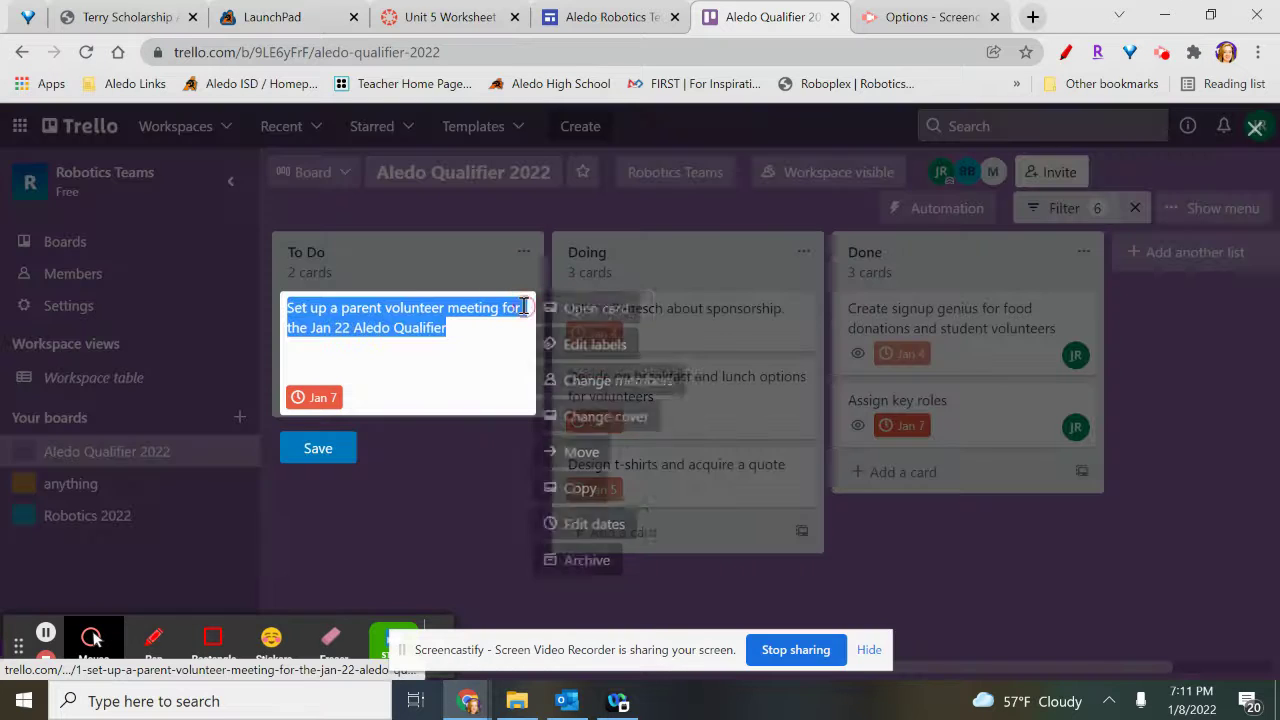
click(594, 344)
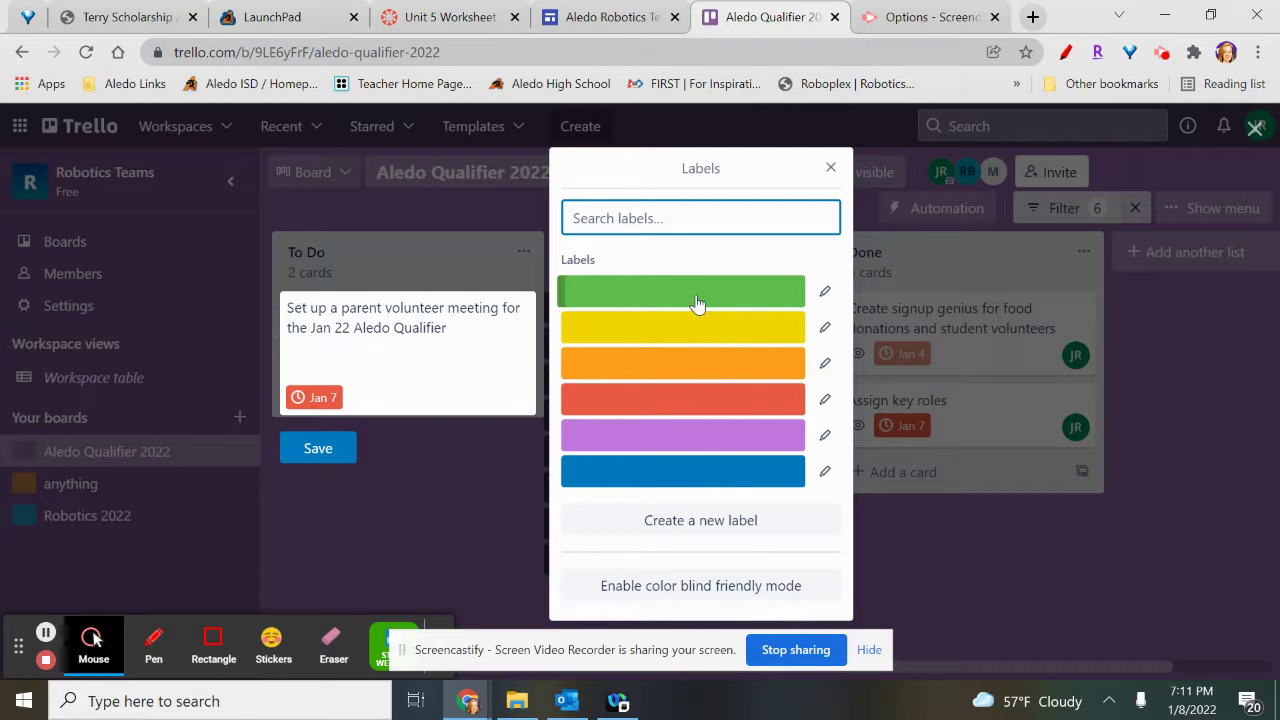
click(830, 167)
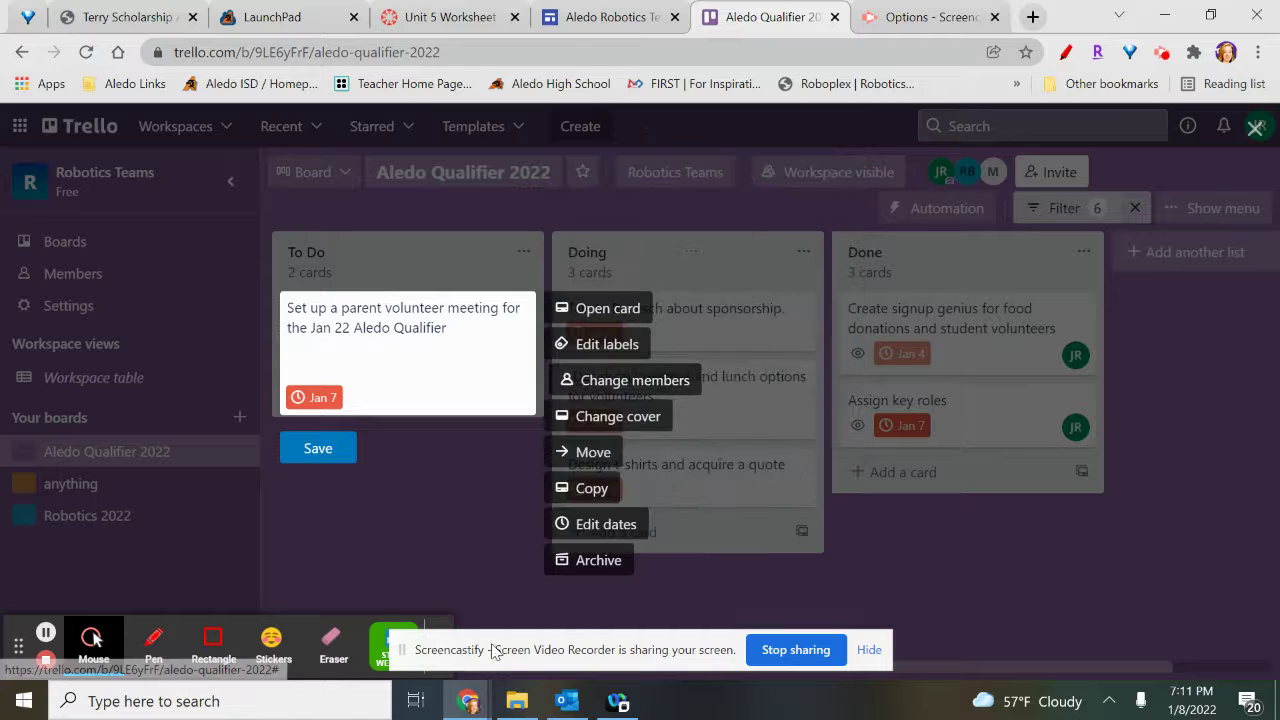
click(350, 450)
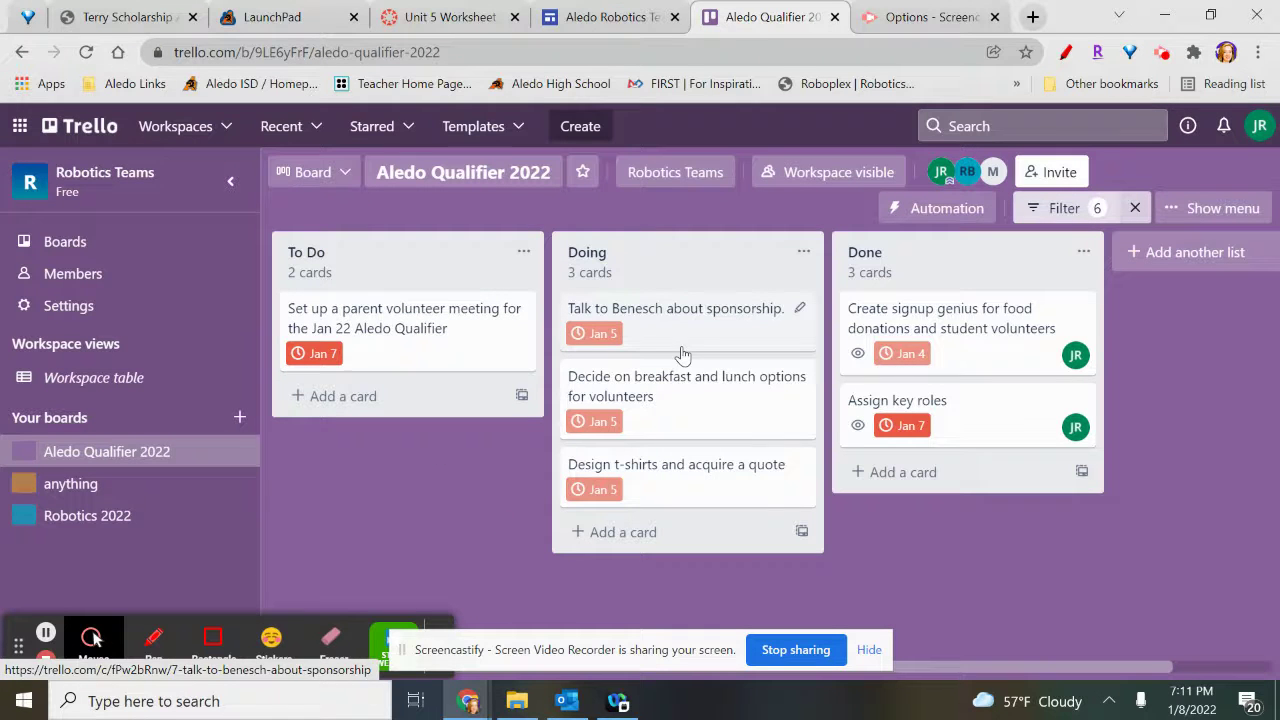
Step: Clear all filters on the Aledo Qualifier 2022 board to show every card
click(1063, 212)
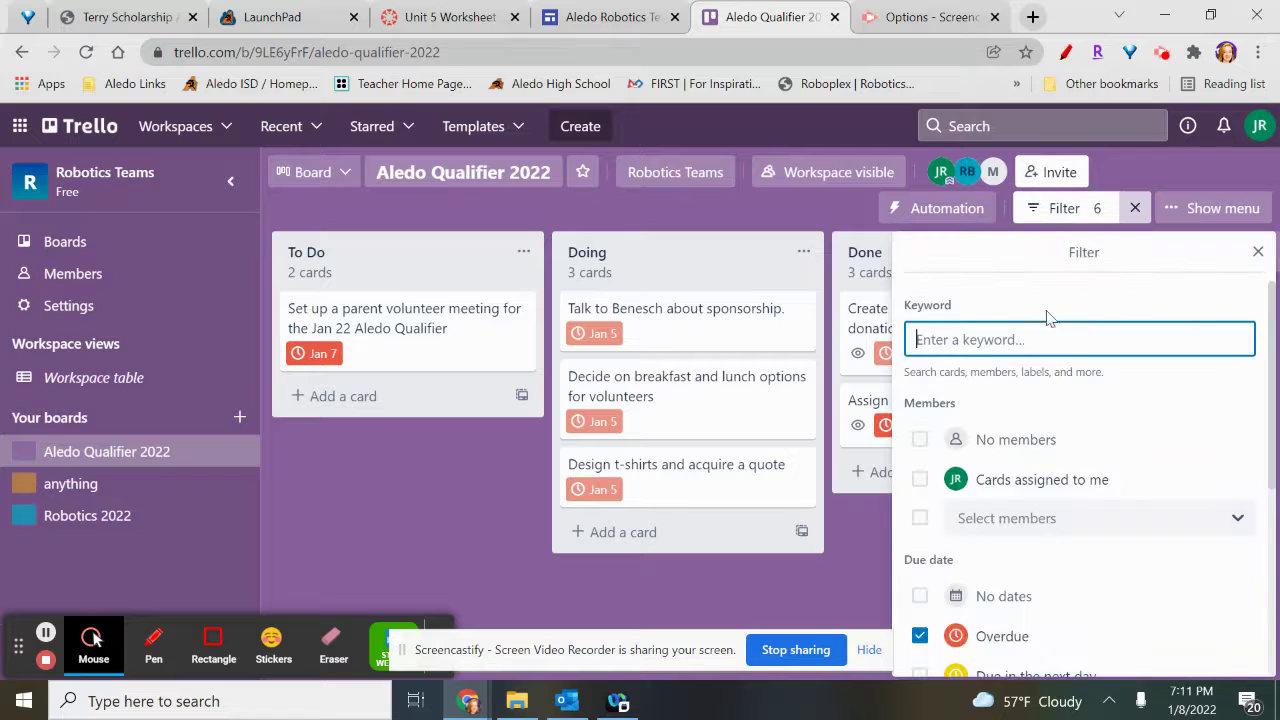
click(1273, 390)
right_click(1276, 580)
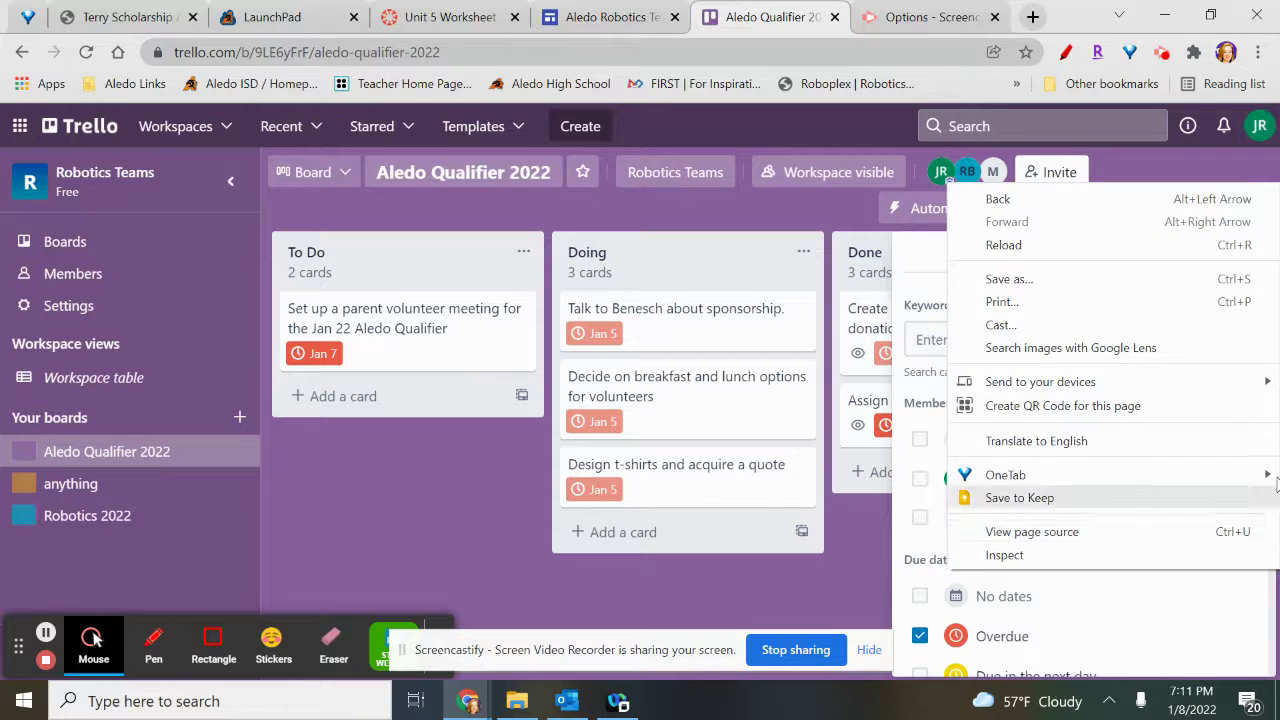
right_click(1230, 620)
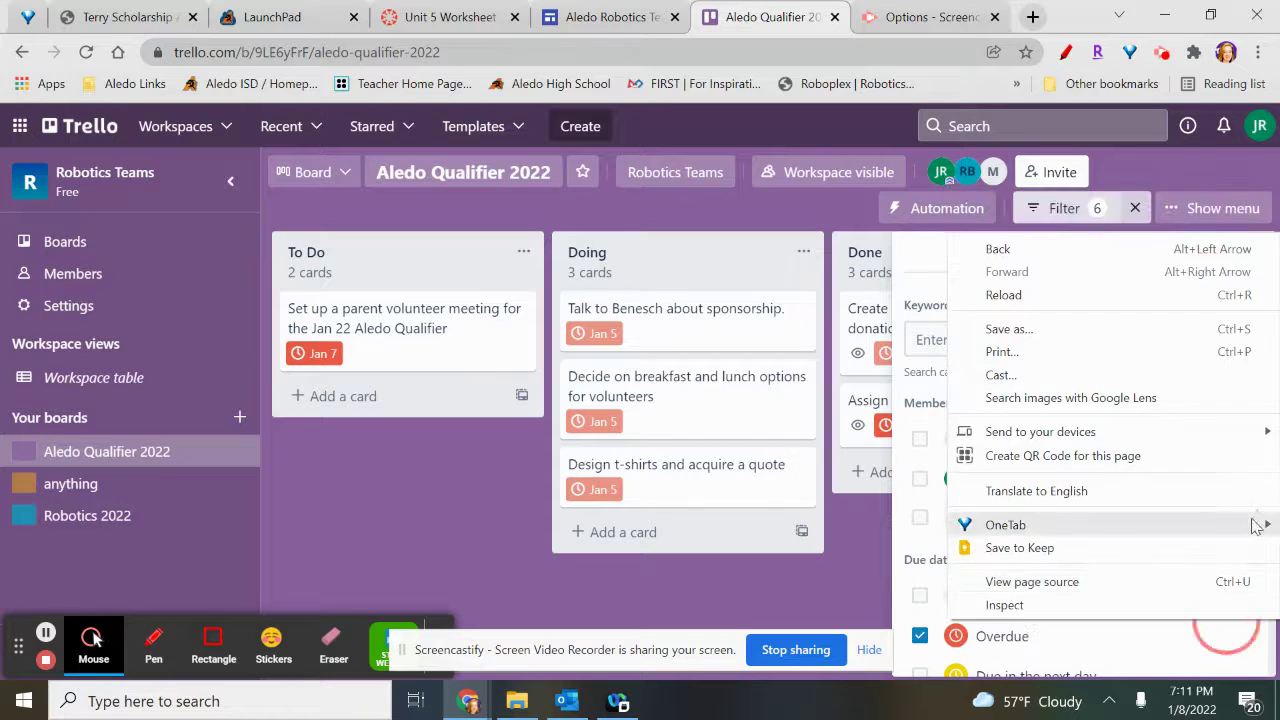
click(808, 586)
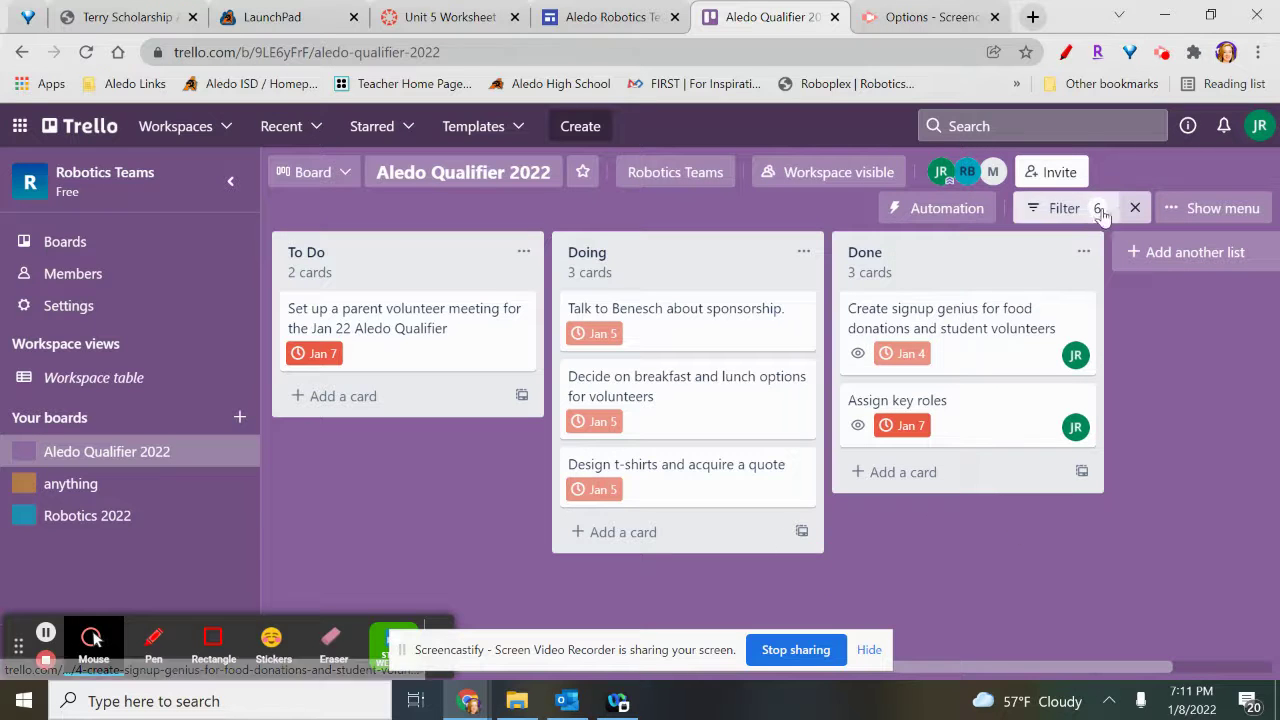
click(1134, 209)
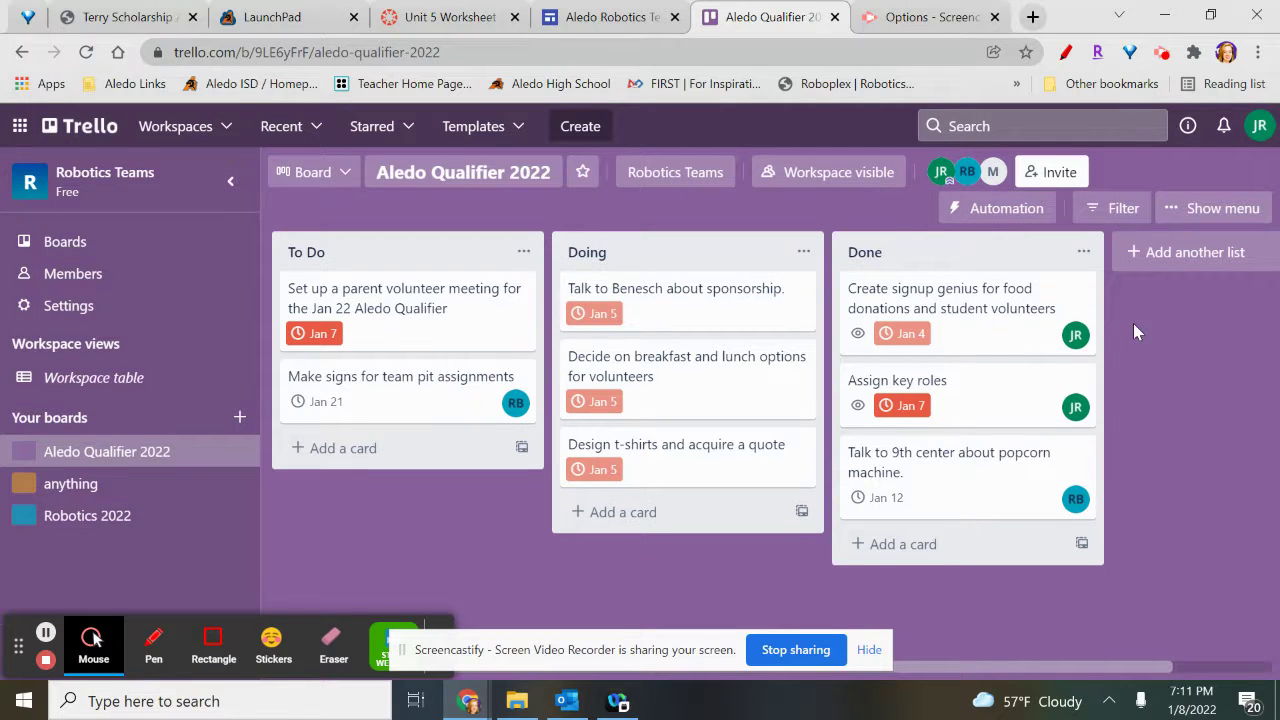